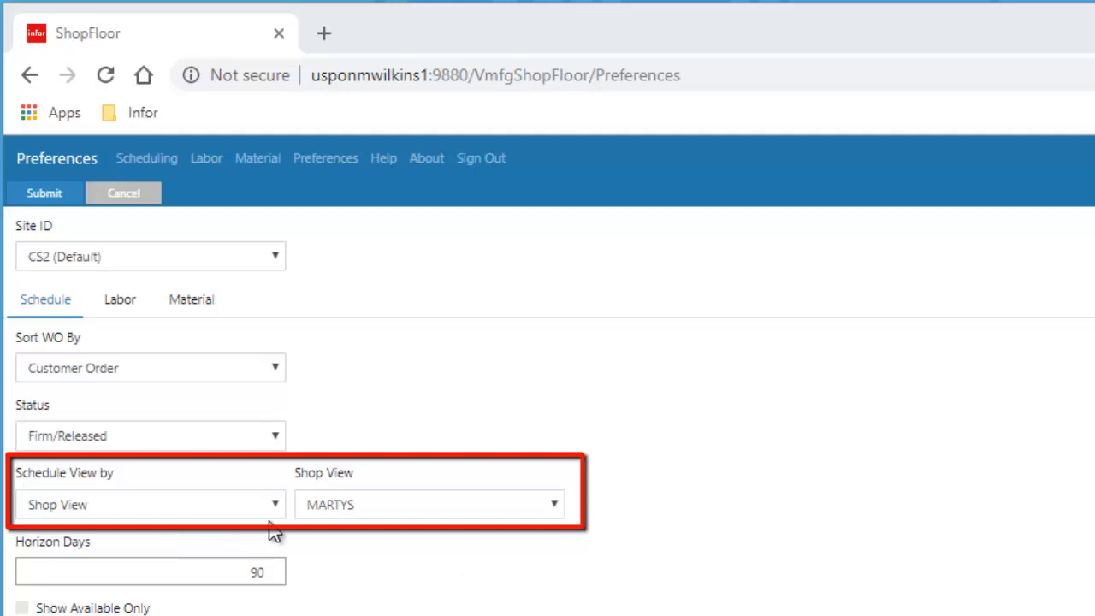
Set the schedule to be viewed by Resource Group G1 and submit the preferences
{"action": "left_click", "coordinate": [277, 504]}
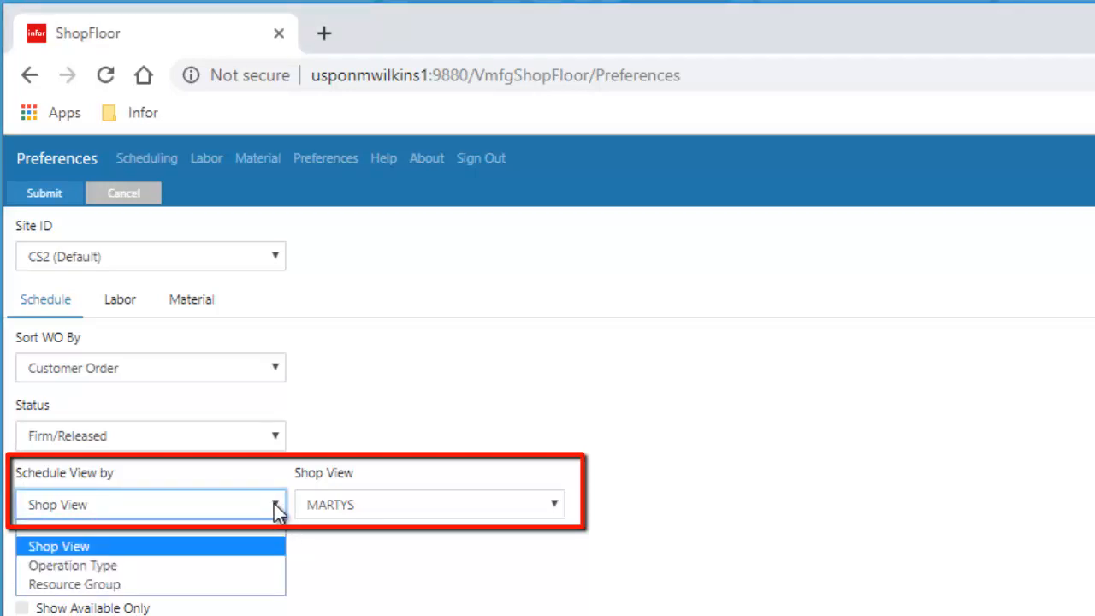
{"action": "left_click", "coordinate": [234, 584]}
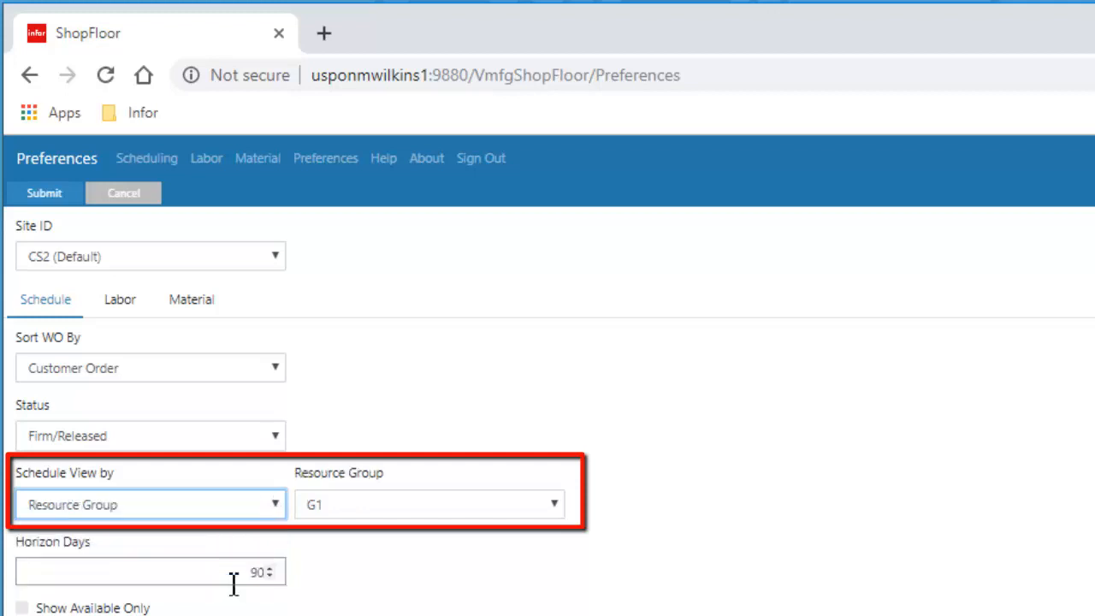
{"action": "left_click", "coordinate": [43, 195]}
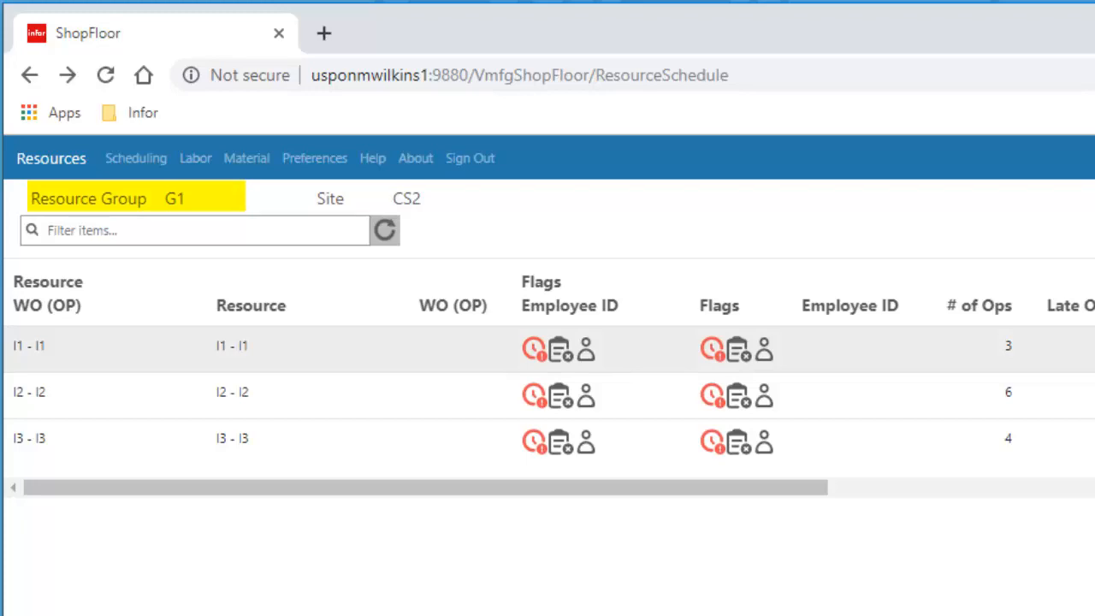
Open the scheduling resource list and view the schedule of the TEST resource
{"action": "left_click", "coordinate": [232, 346]}
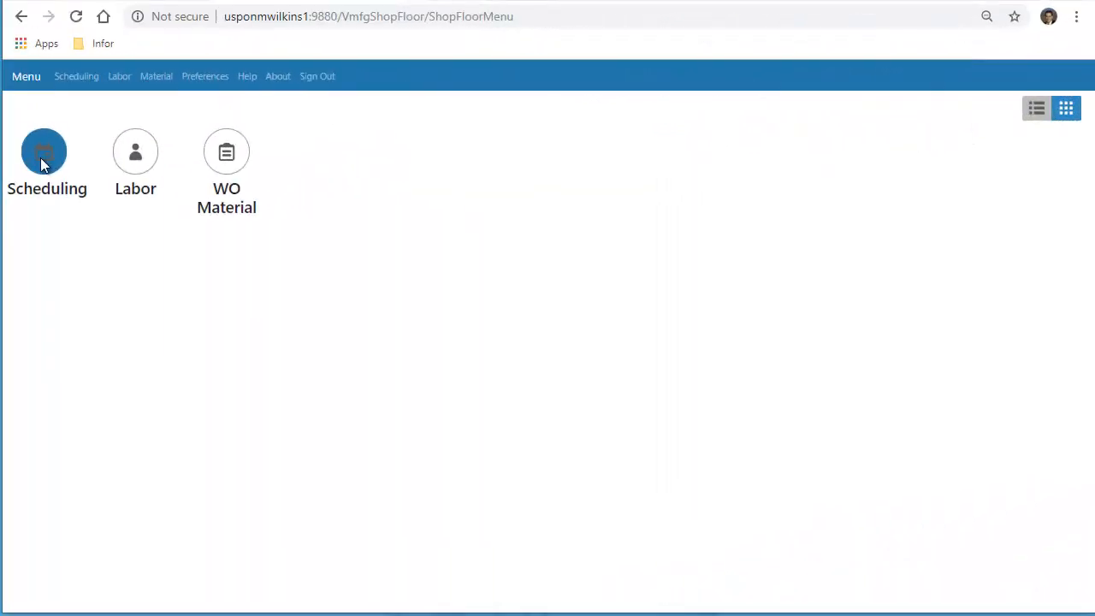
{"action": "left_click", "coordinate": [44, 154]}
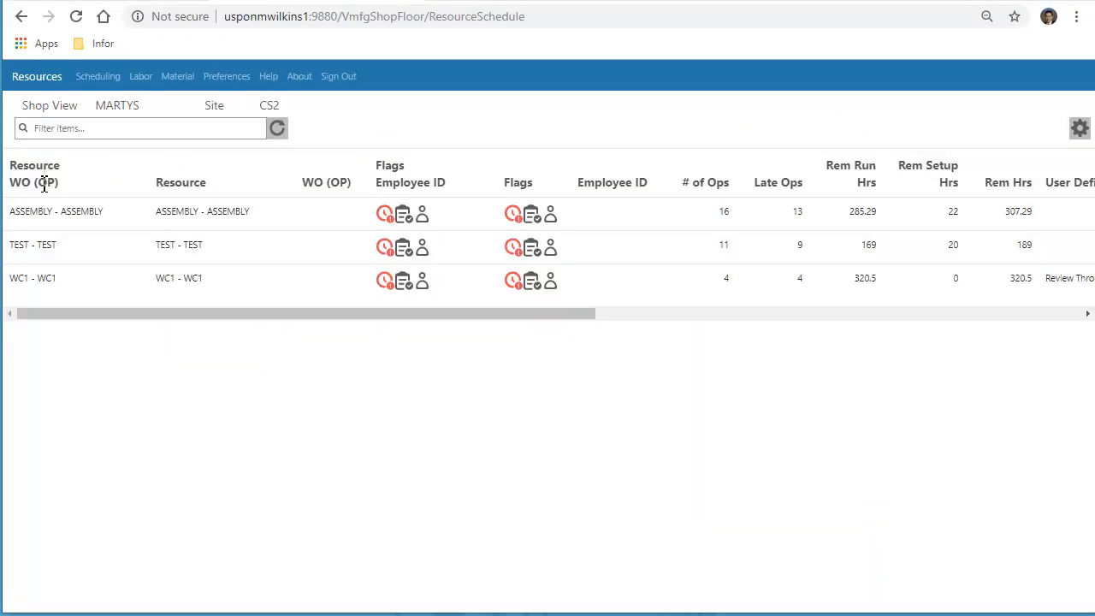
{"action": "left_click", "coordinate": [56, 249]}
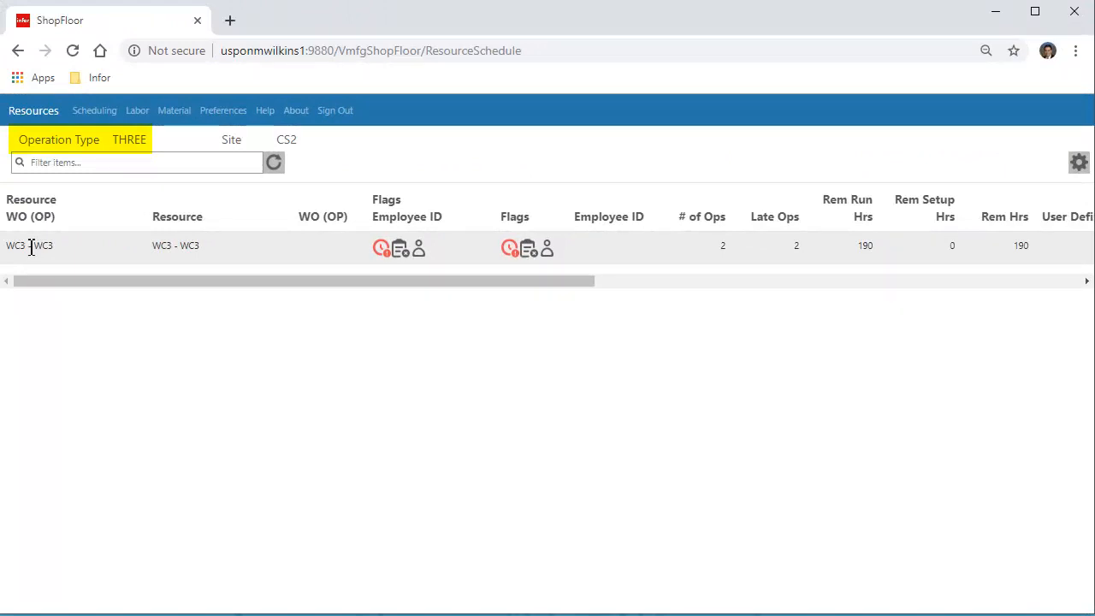
Open the WC3 resource's schedule, view the details of operation 20, and examine its work order's operation list through the user-defined columns
{"action": "left_click", "coordinate": [30, 247]}
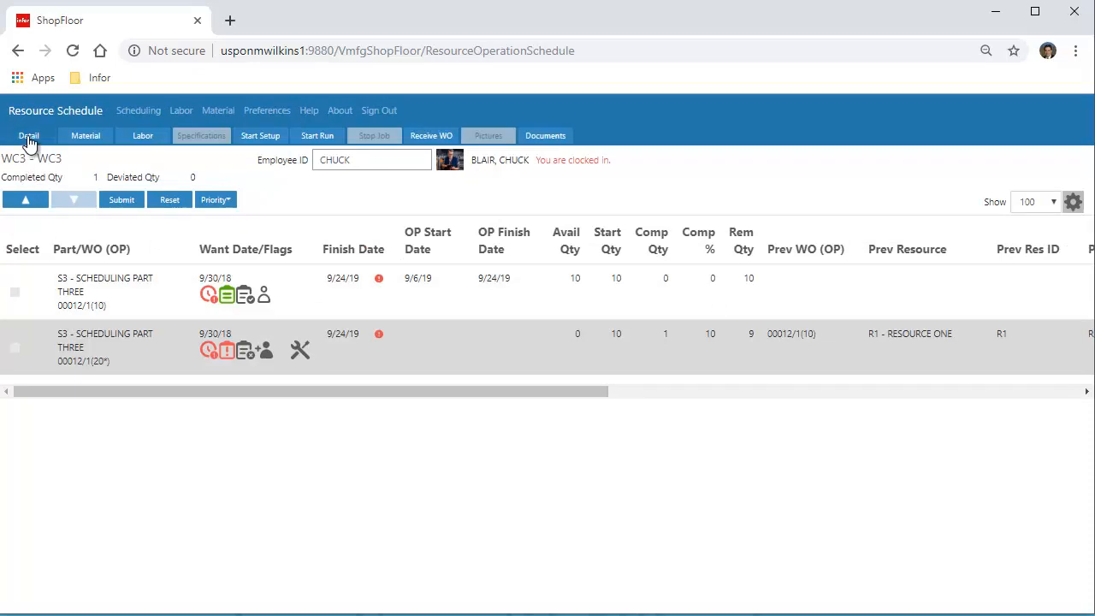
{"action": "left_click", "coordinate": [28, 135]}
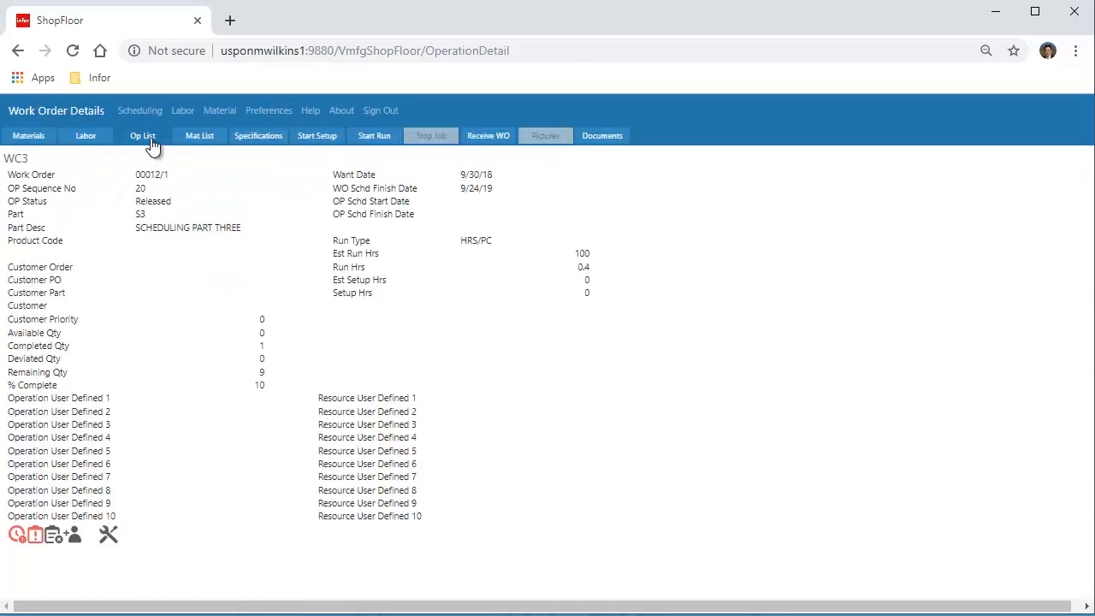
{"action": "left_click", "coordinate": [151, 143]}
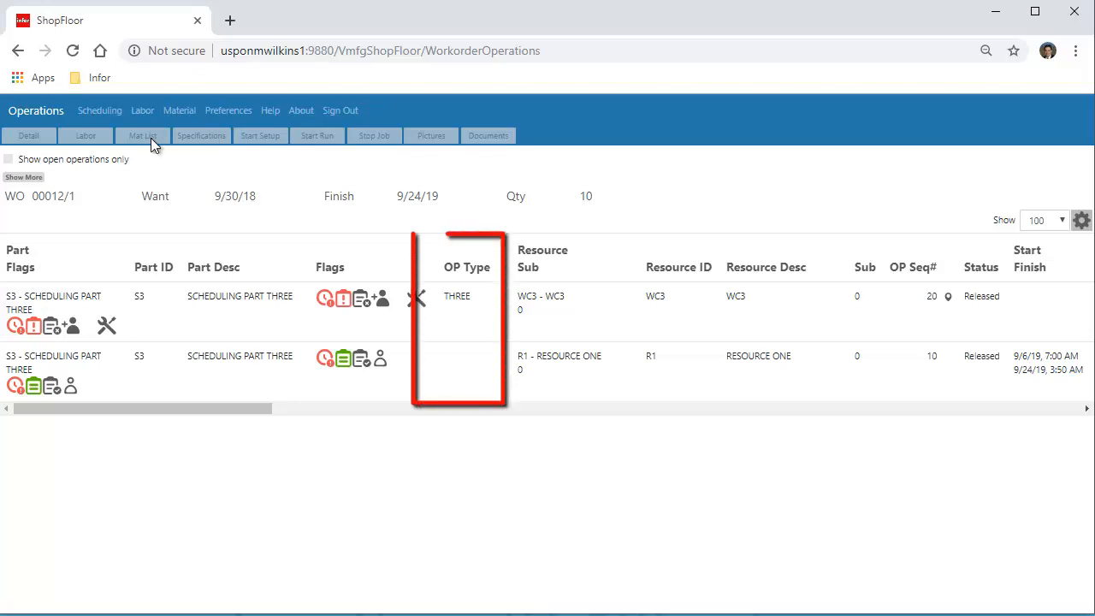
{"action": "mouse_move", "coordinate": [218, 410]}
{"action": "left_mouse_down"}
{"action": "mouse_move", "coordinate": [321, 425]}
{"action": "mouse_move", "coordinate": [848, 386]}
{"action": "left_mouse_up"}
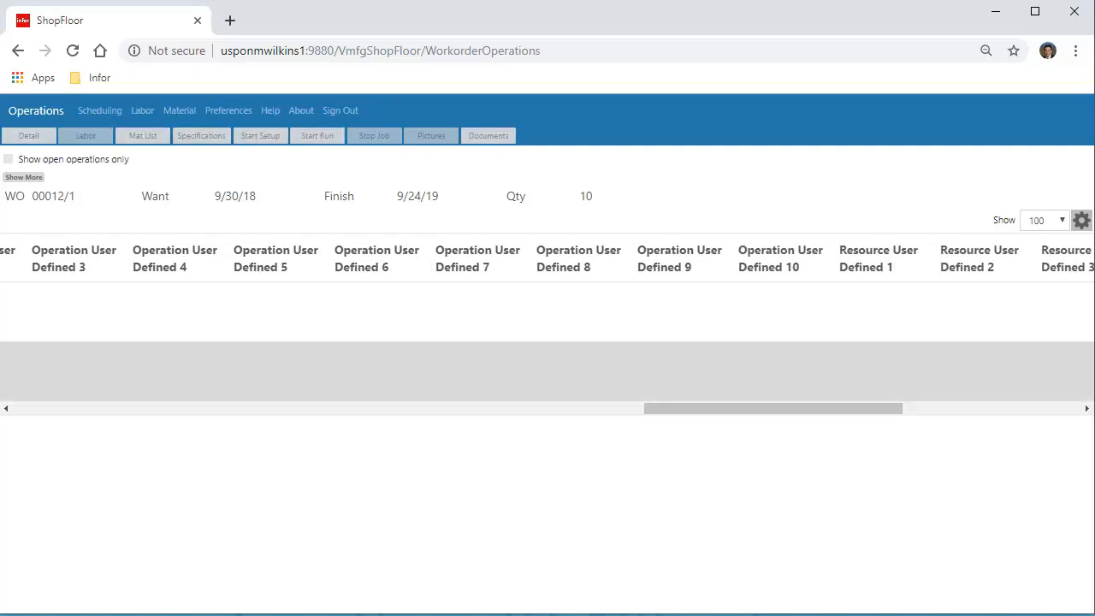
Open the work order's material list and examine the part pictures, stocking options and reference designators
{"action": "left_click", "coordinate": [143, 137]}
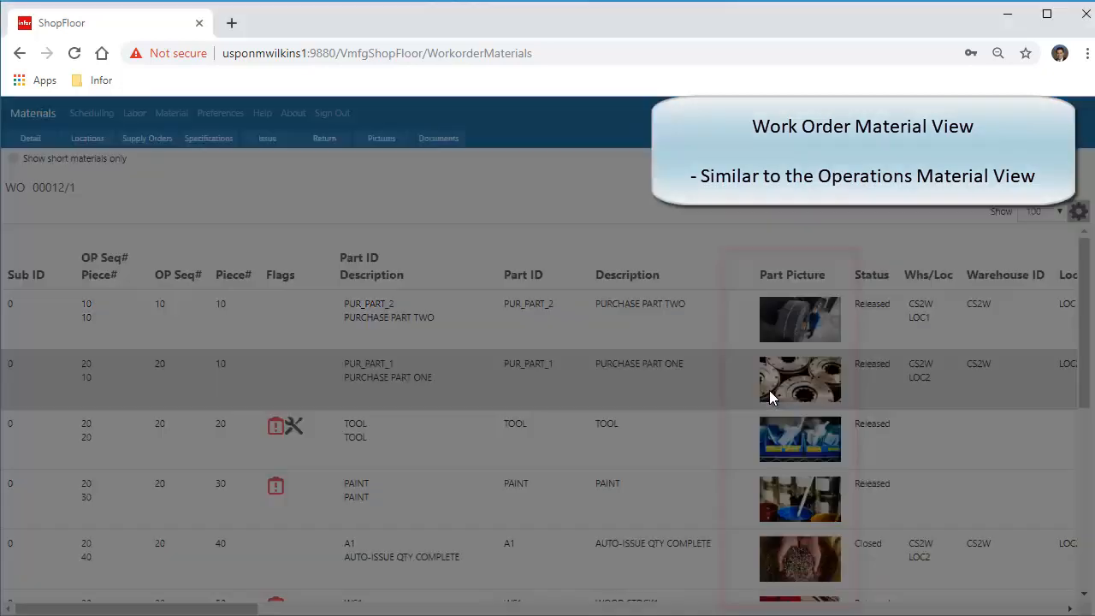
{"action": "left_click", "coordinate": [770, 391]}
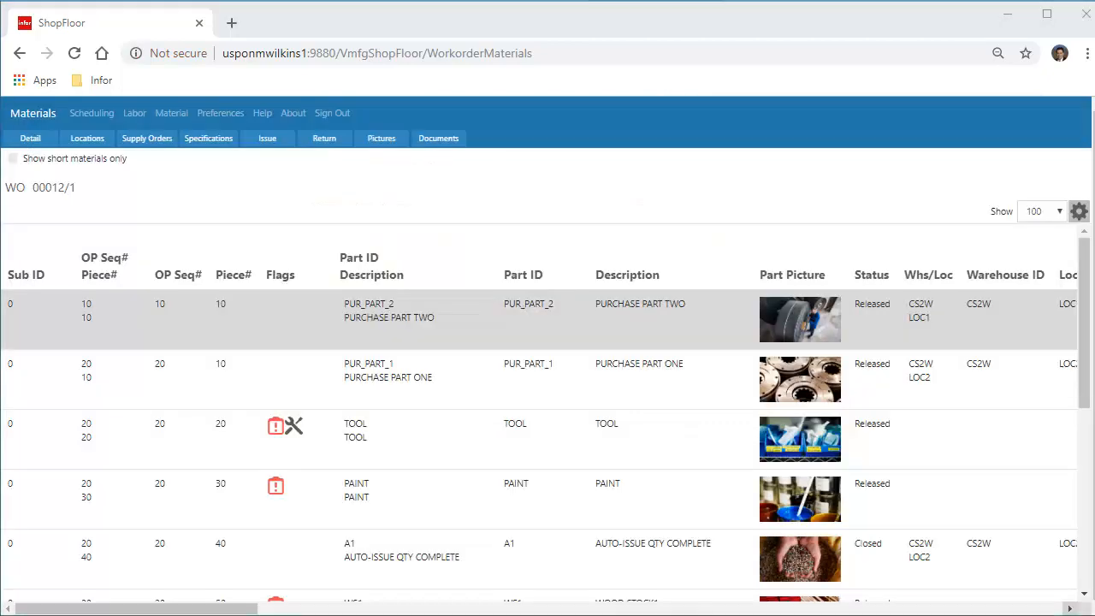
{"action": "scroll", "coordinate": [547, 428], "scroll_direction": "right", "scroll_amount": 8}
{"action": "scroll", "coordinate": [548, 428], "scroll_direction": "right", "scroll_amount": 10}
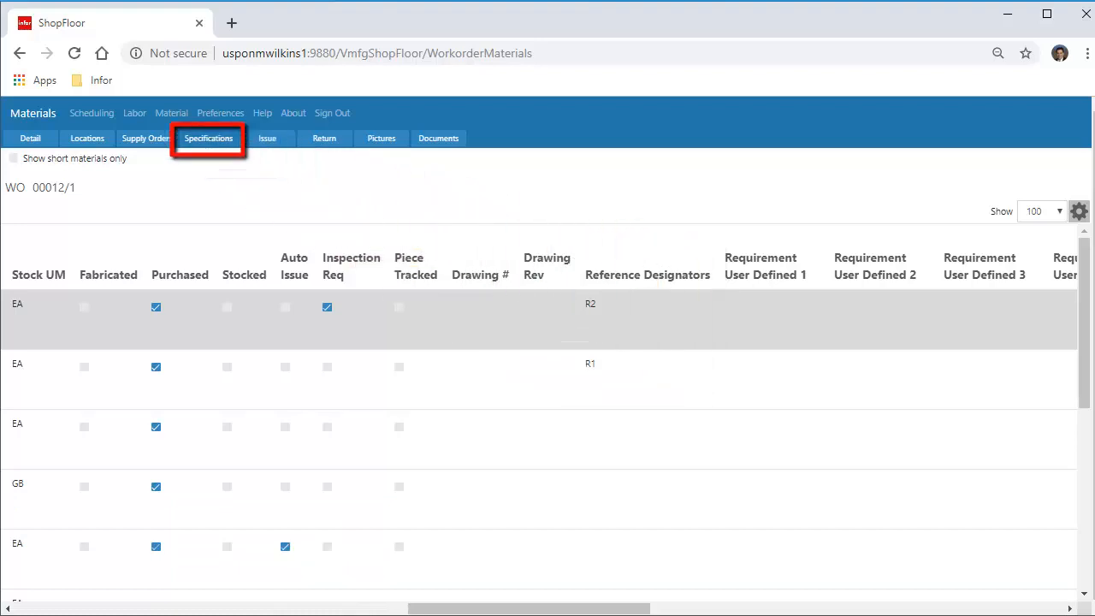
Review the requirement, operation and work order specifications for PUR_PART_2, and close the specifications
{"action": "left_click", "coordinate": [209, 139]}
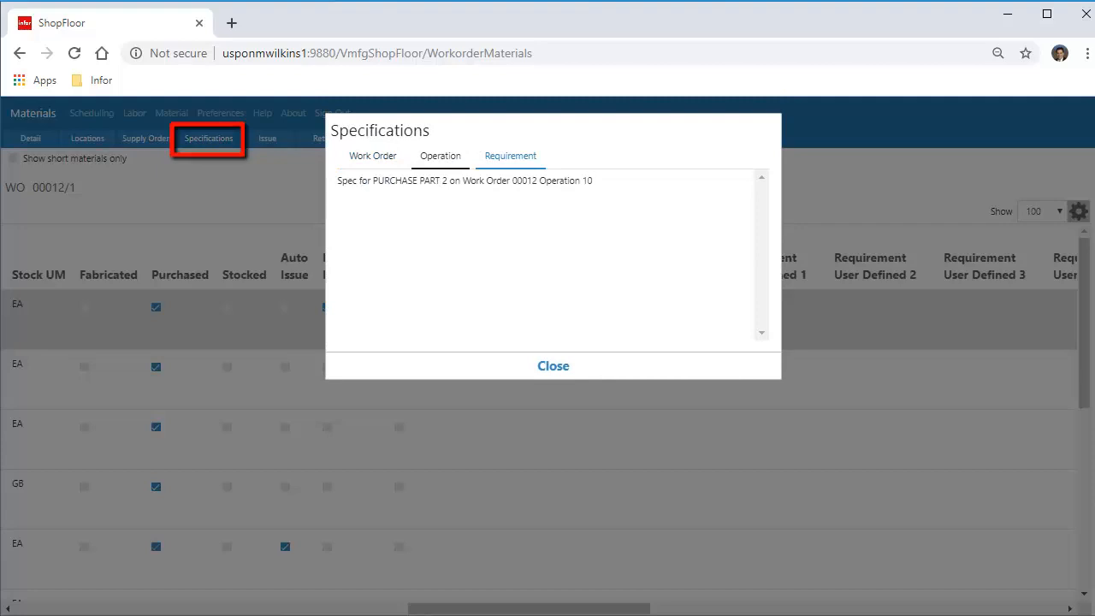
{"action": "left_click", "coordinate": [440, 155]}
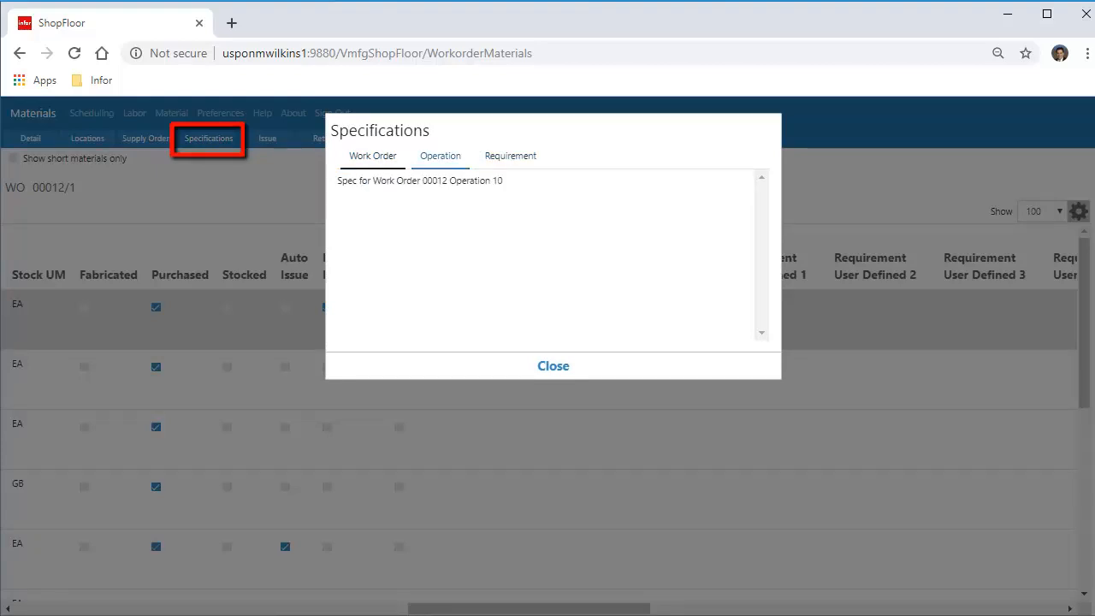
{"action": "left_click", "coordinate": [372, 155]}
{"action": "left_click", "coordinate": [553, 366]}
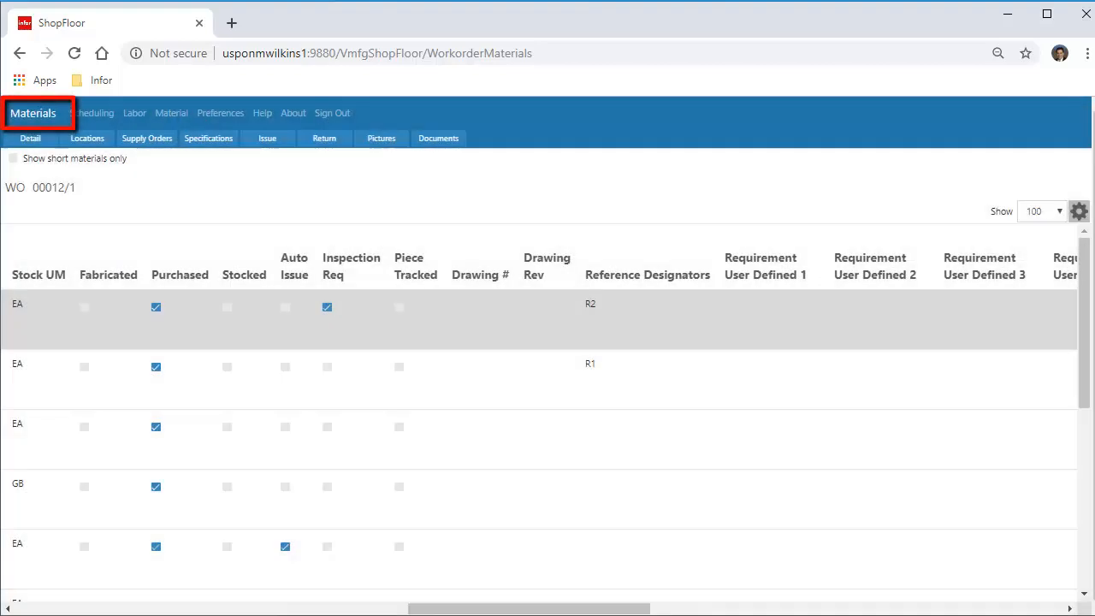
View the labor tickets for operation 20 on resource WC3, including the estimated hours and efficiency columns
{"action": "left_click", "coordinate": [33, 113]}
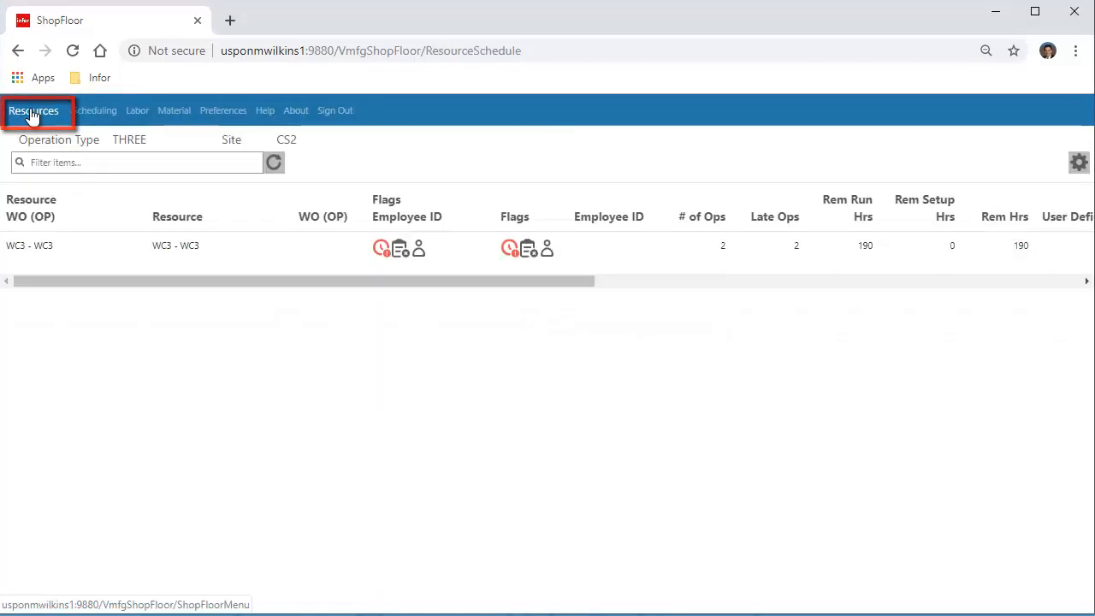
{"action": "left_click", "coordinate": [48, 252]}
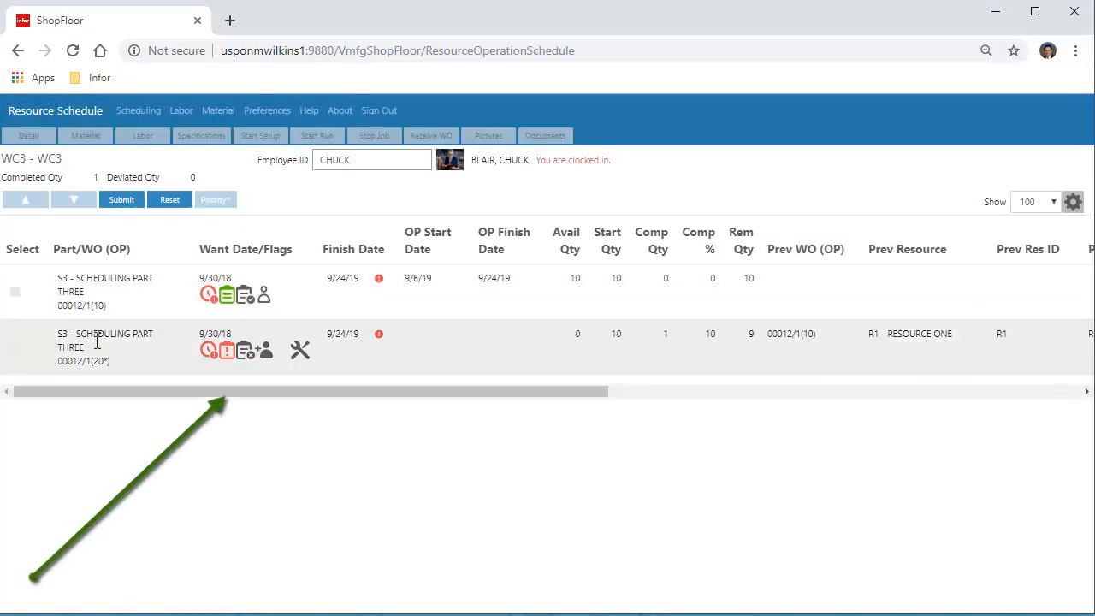
{"action": "left_click", "coordinate": [97, 341]}
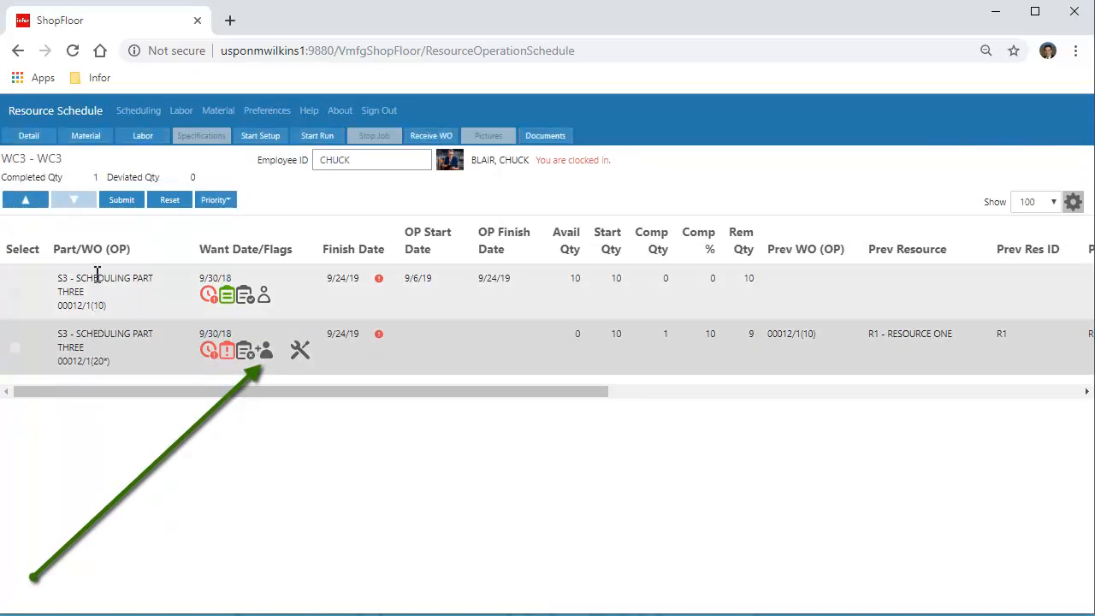
{"action": "left_click", "coordinate": [143, 137]}
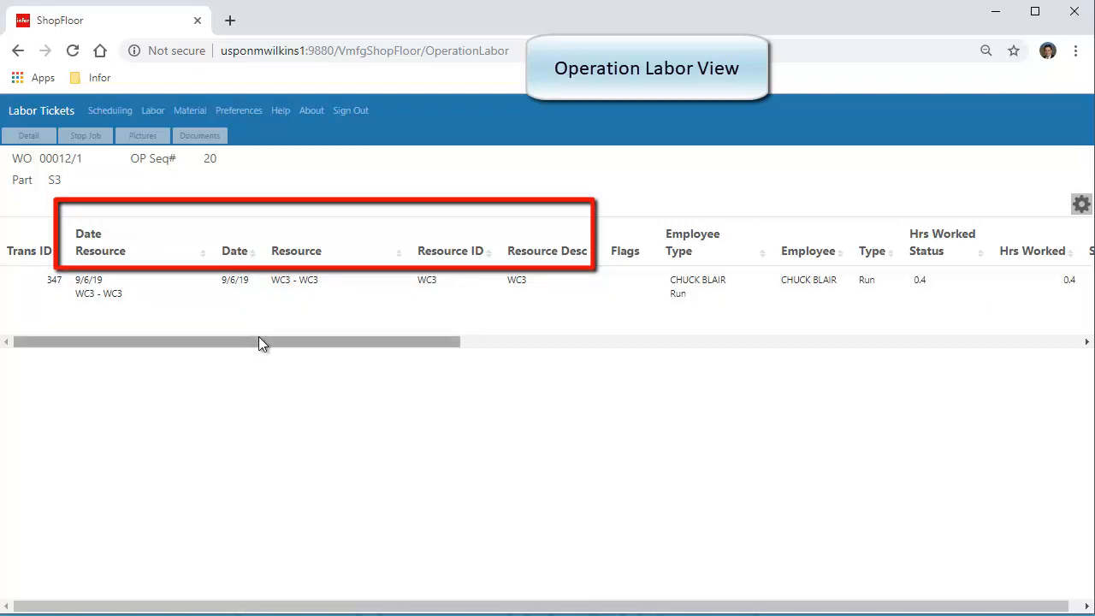
{"action": "left_click_drag", "start_coordinate": [275, 337], "coordinate": [458, 360]}
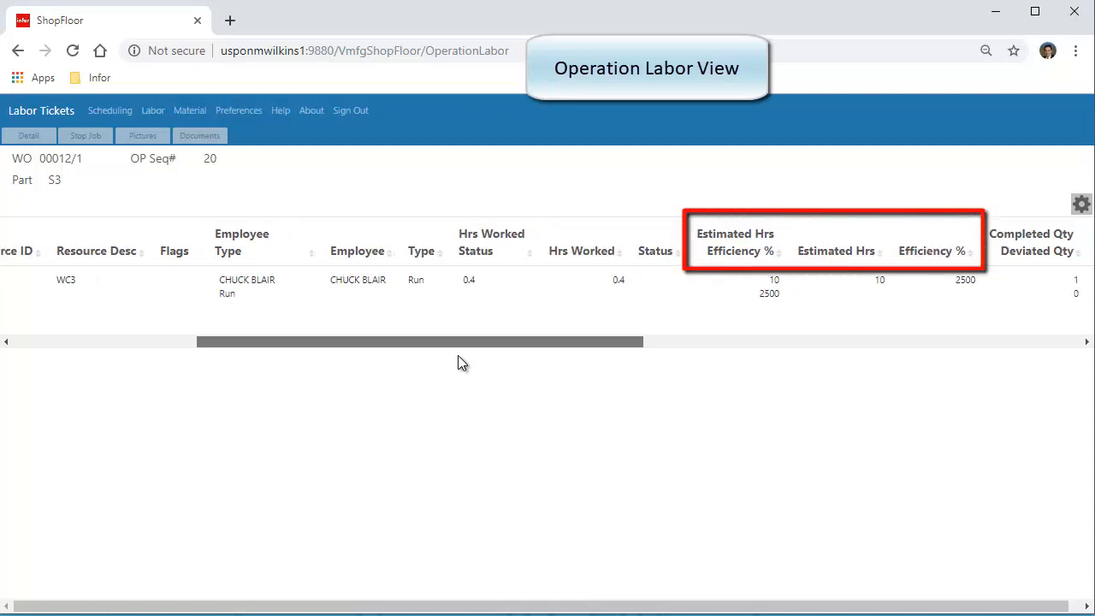
Go to labor ticket entry and open the employee's own labor records
{"action": "left_click", "coordinate": [152, 110]}
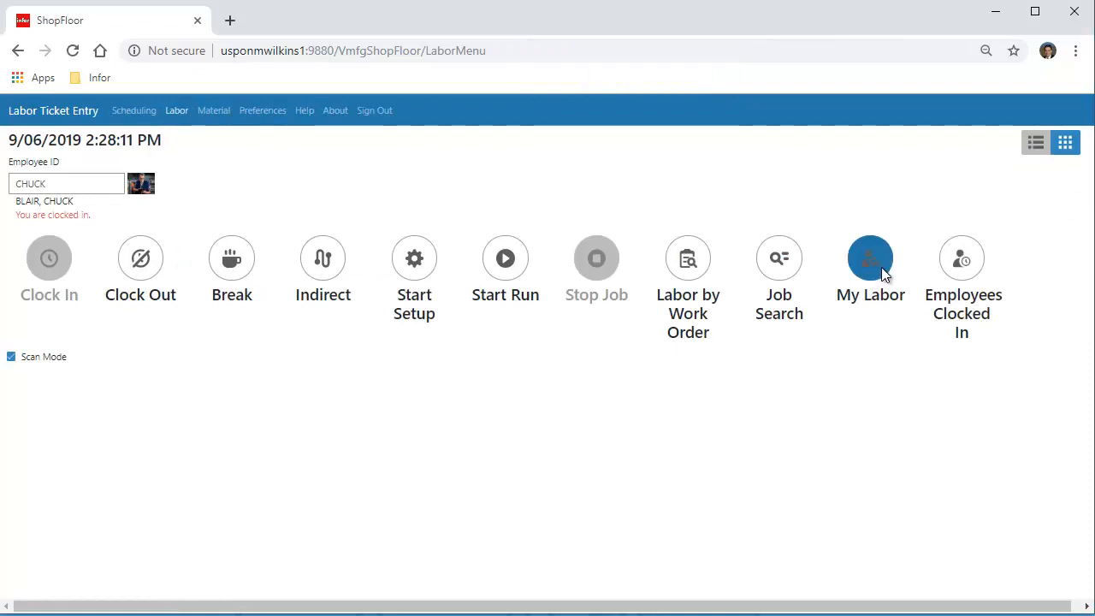
{"action": "left_click", "coordinate": [884, 273]}
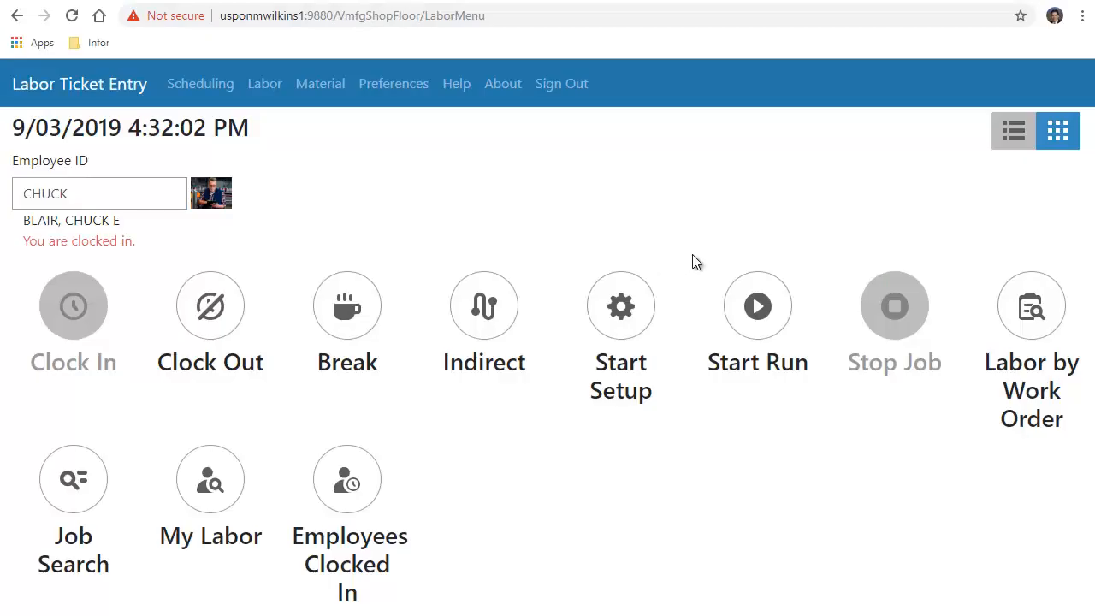
Open Labor by Work Order and look up the work order with Base ID 00001, Sub ID 0, for part FAB_1
{"action": "left_click", "coordinate": [1019, 297]}
{"action": "left_click", "coordinate": [1019, 297]}
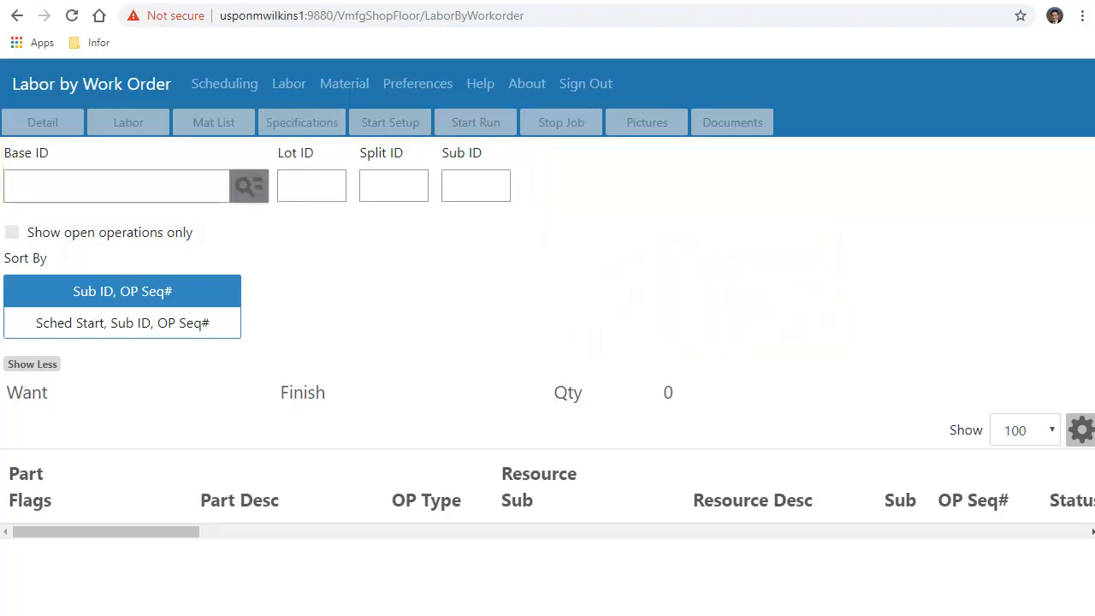
{"action": "left_click", "coordinate": [246, 195]}
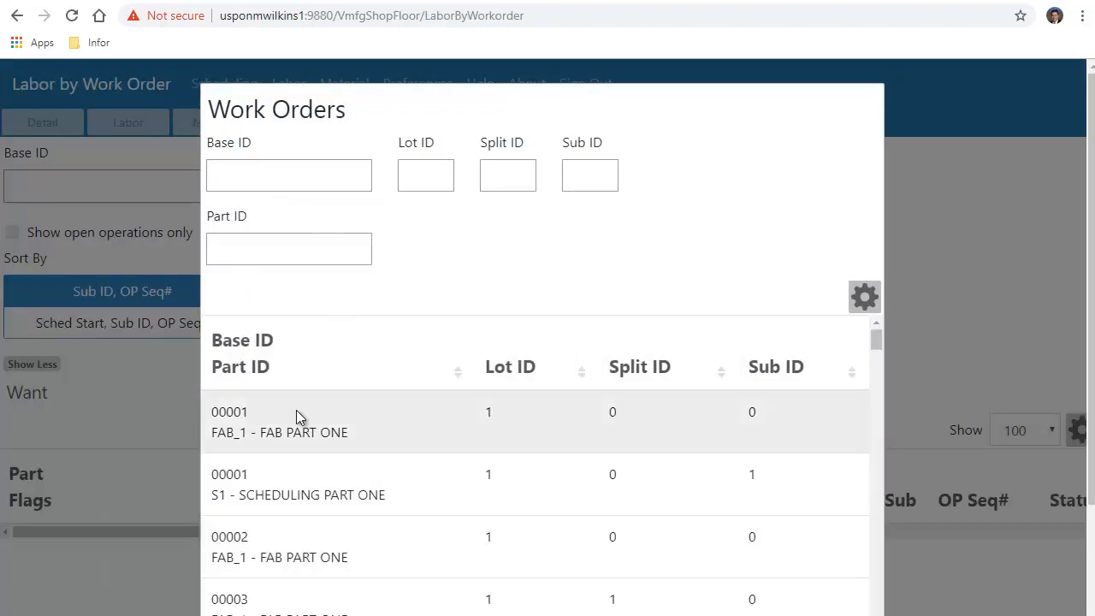
{"action": "left_click", "coordinate": [294, 422]}
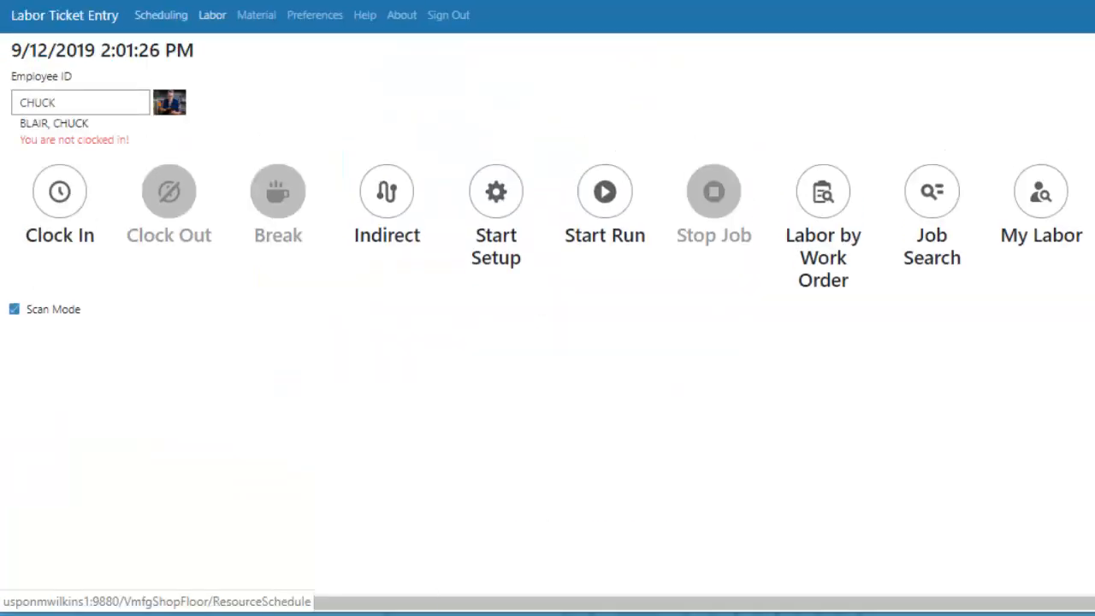
Filter the employee's My Labor records from 2019-08-26 to 2019-09-01 and examine the work order and clock-in columns
{"action": "left_click", "coordinate": [1041, 192]}
{"action": "left_click", "coordinate": [107, 181]}
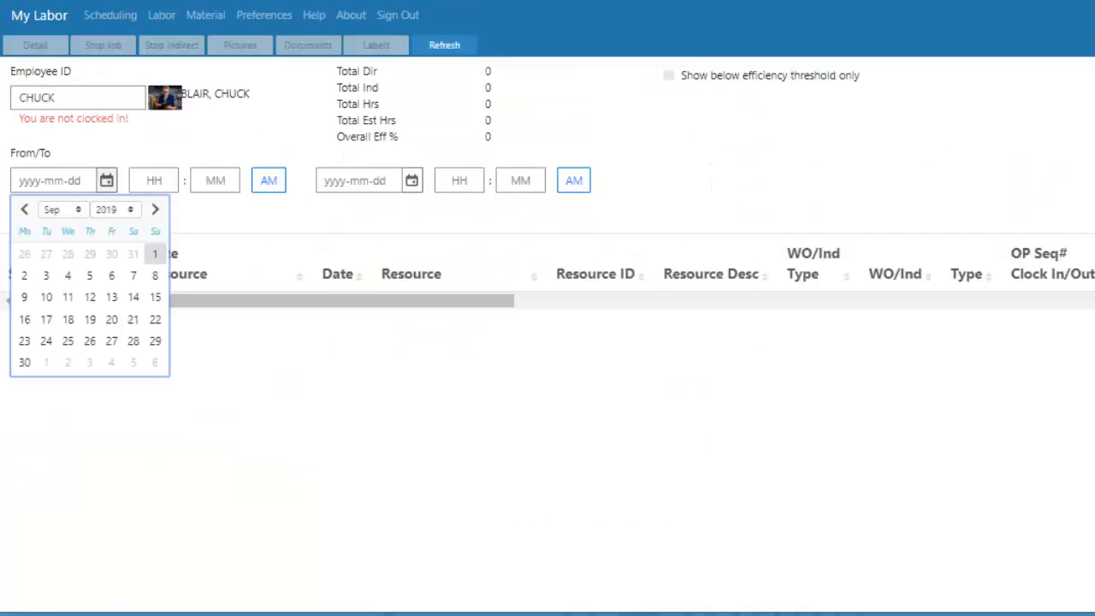
{"action": "double_click", "coordinate": [25, 255]}
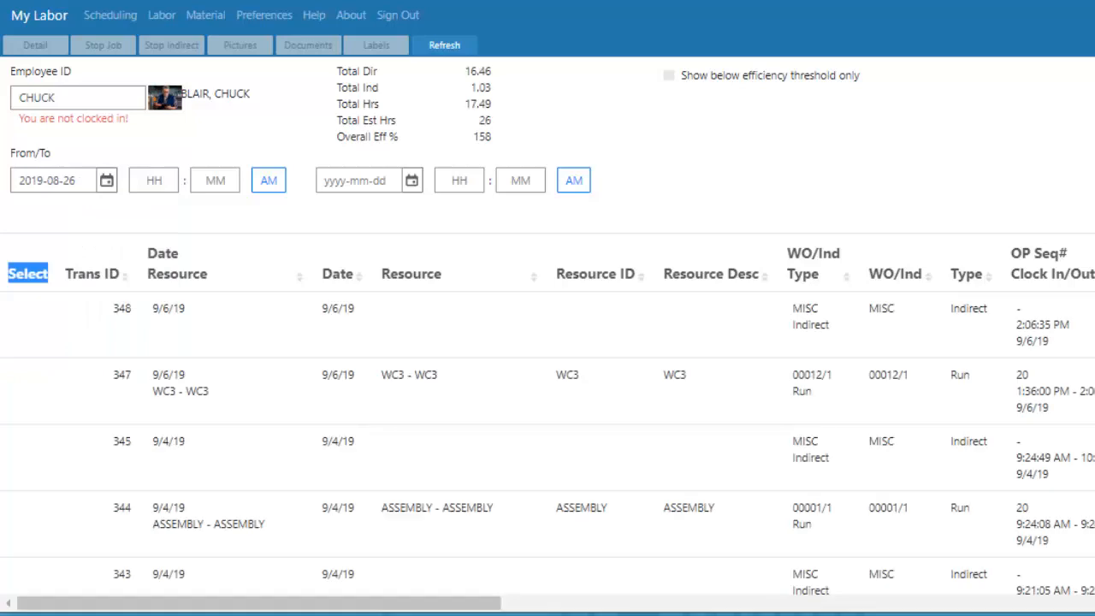
{"action": "left_click", "coordinate": [412, 180]}
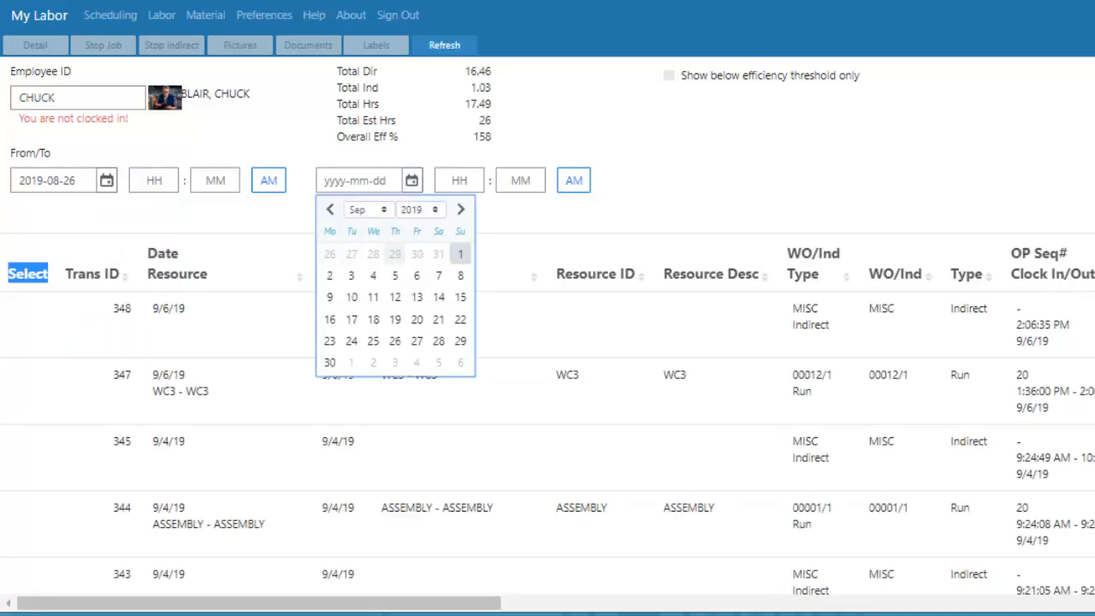
{"action": "left_click", "coordinate": [460, 254]}
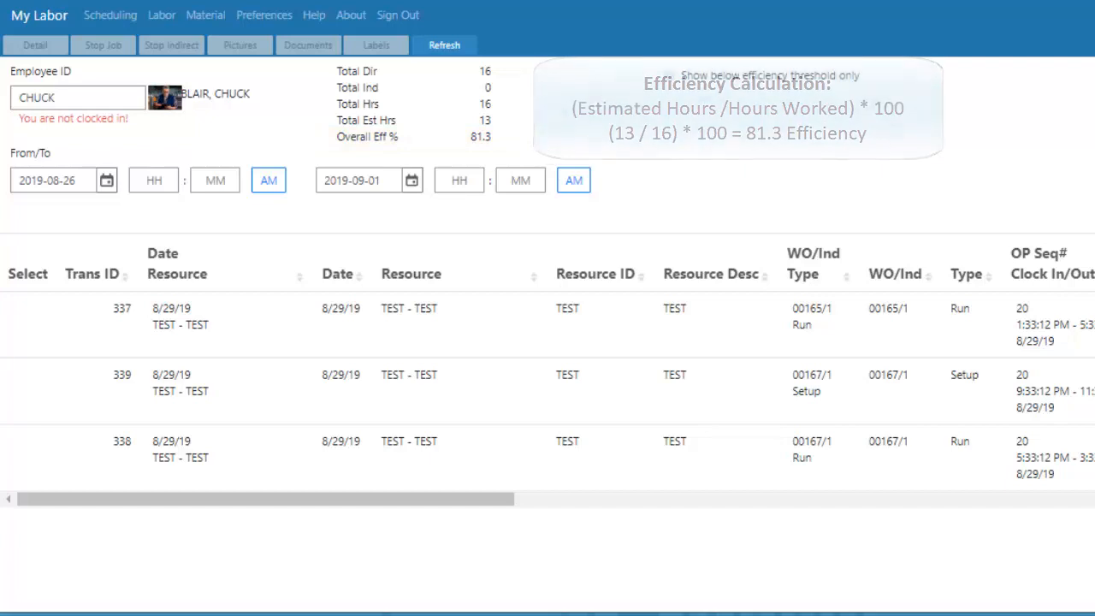
{"action": "scroll", "coordinate": [548, 376], "scroll_direction": "right", "scroll_amount": 1}
{"action": "scroll", "coordinate": [548, 377], "scroll_direction": "right", "scroll_amount": 10}
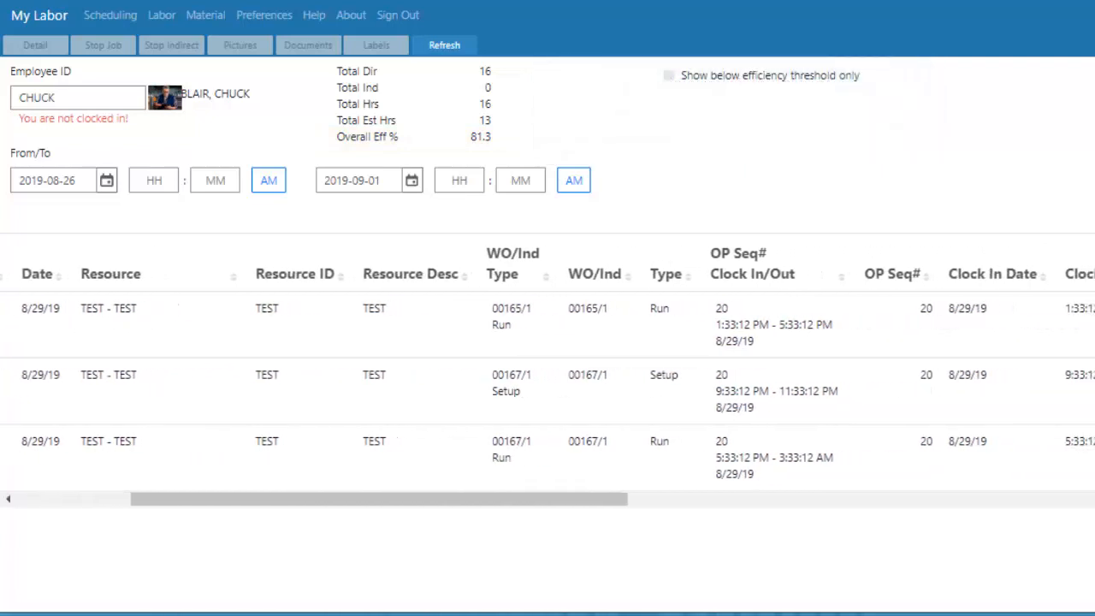
{"action": "scroll", "coordinate": [547, 377], "scroll_direction": "right", "scroll_amount": 12}
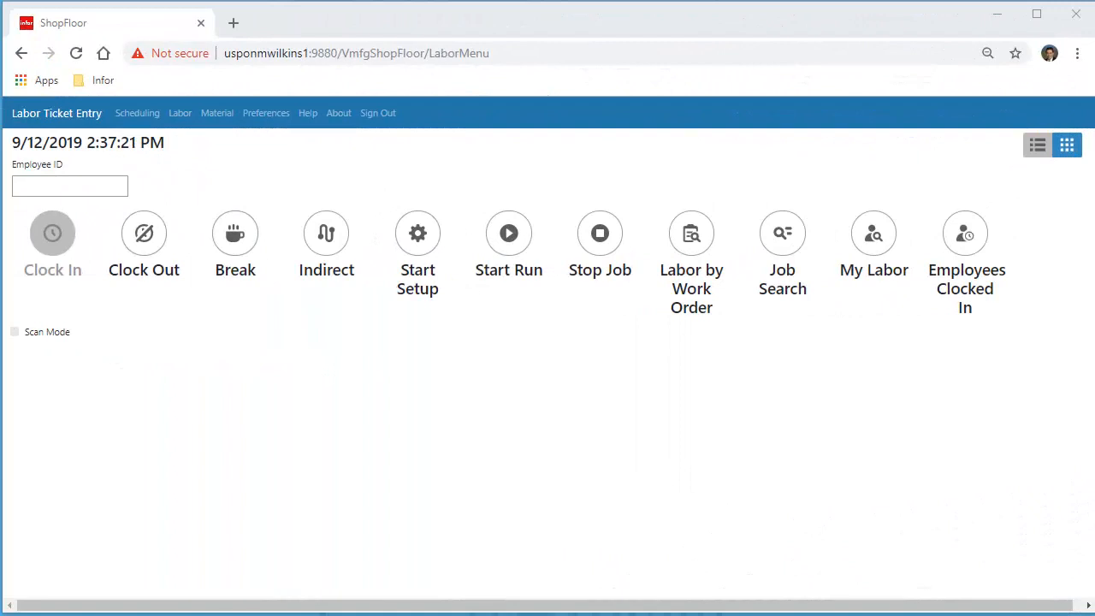
Open the Employees Clocked In view, expand its filters, and restrict the list to clocked-in employees only
{"action": "left_click", "coordinate": [966, 234]}
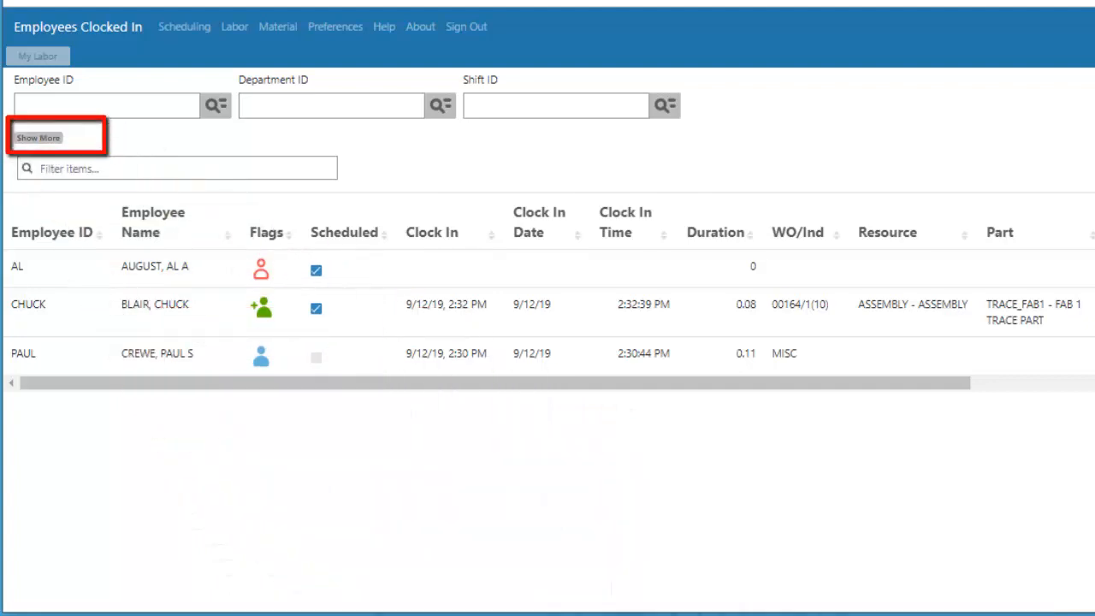
{"action": "double_click", "coordinate": [49, 137]}
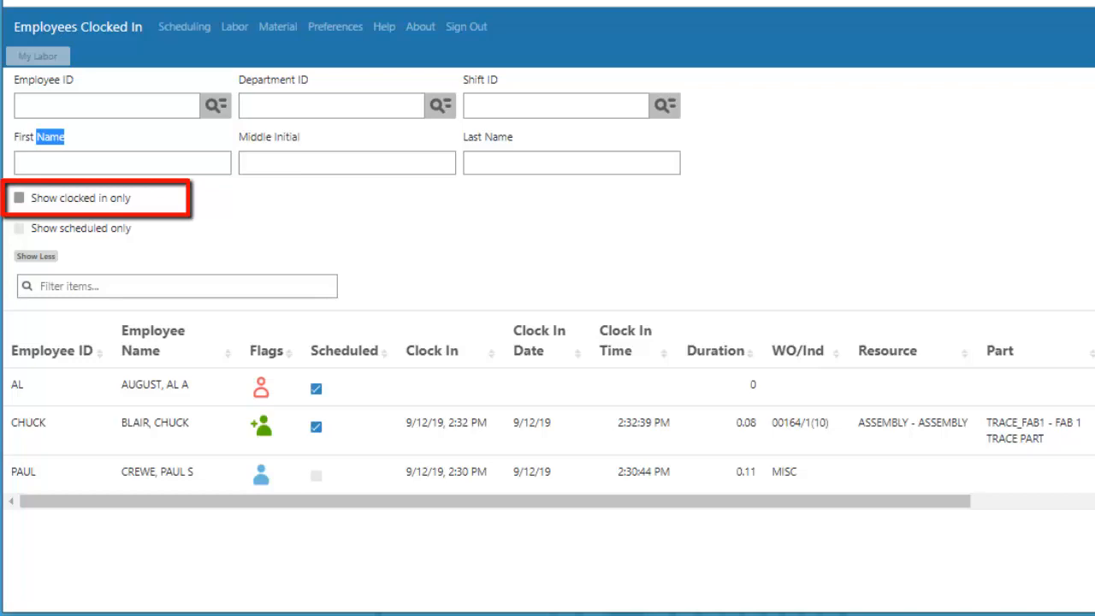
{"action": "left_click", "coordinate": [19, 198]}
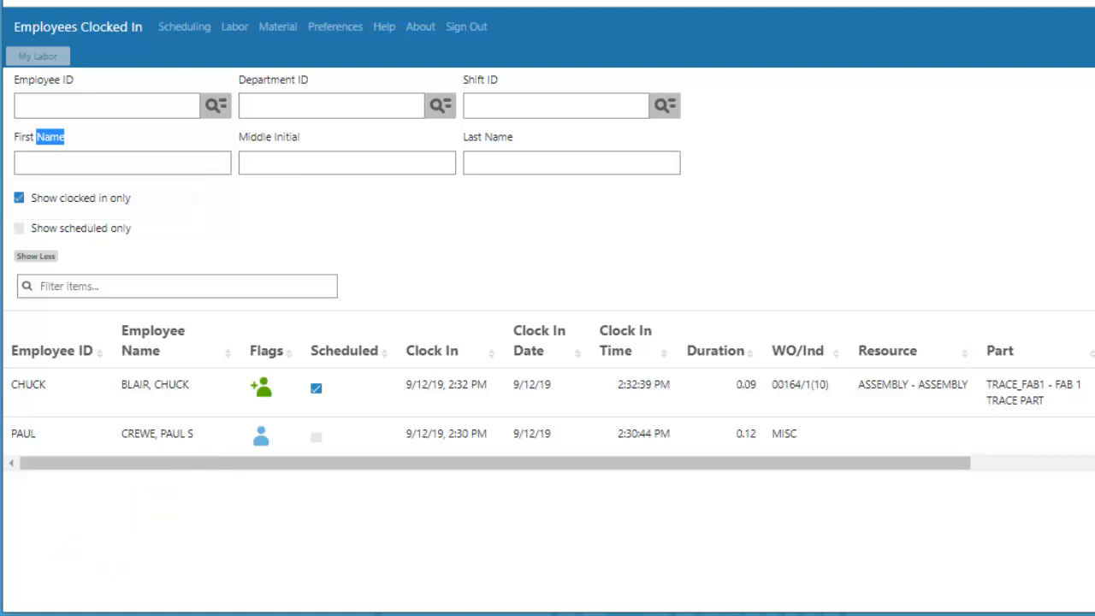
Replace the clocked-in-only filter on the Employees Clocked In list with the scheduled-only filter
{"action": "left_click", "coordinate": [19, 197]}
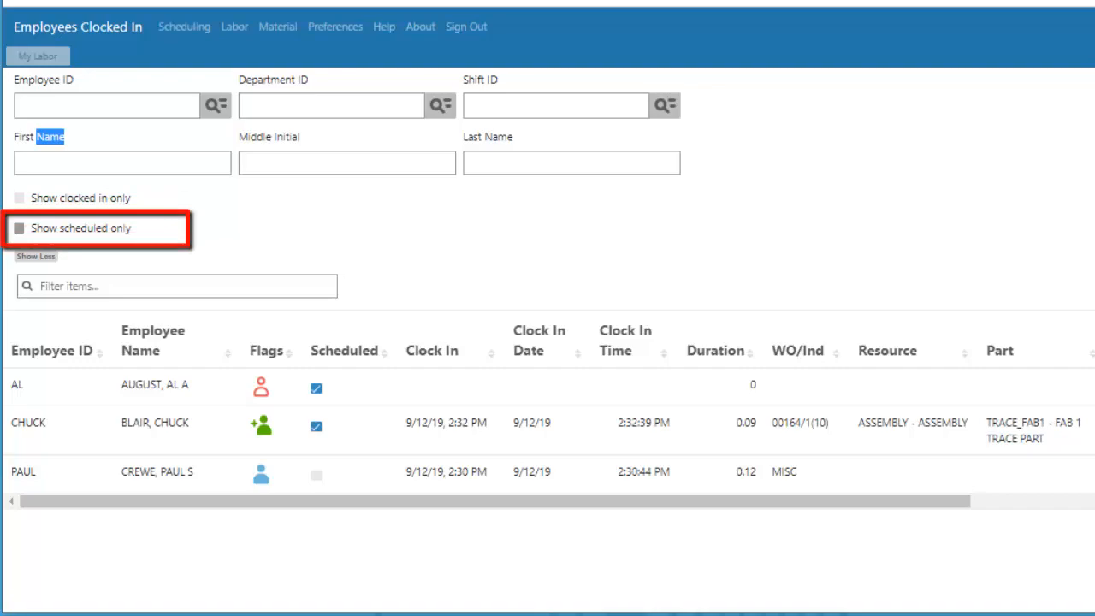
{"action": "left_click", "coordinate": [19, 227]}
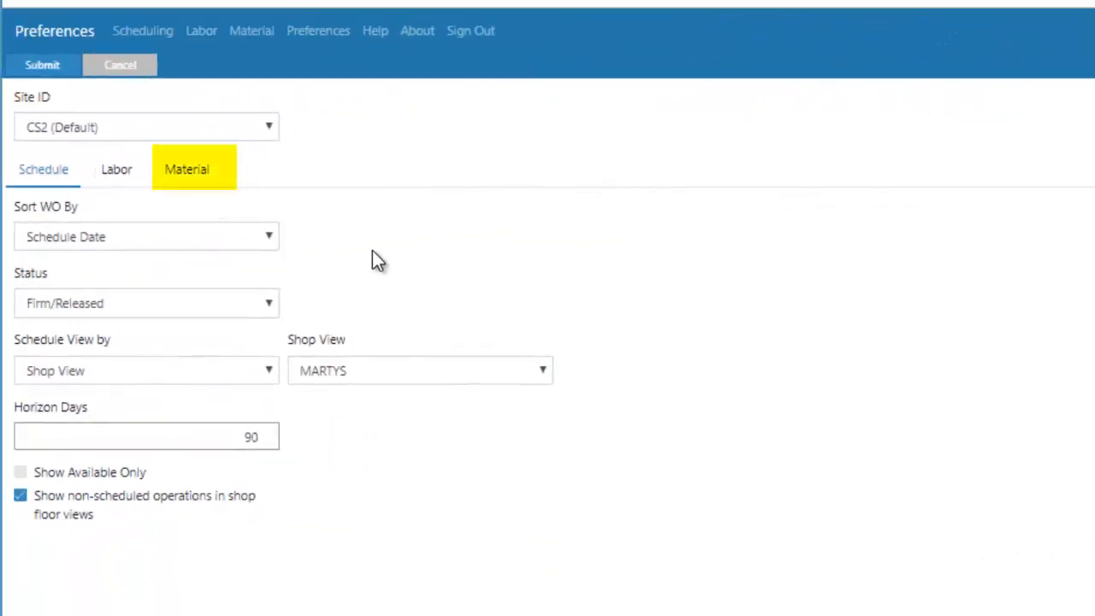
Examine the Material preferences, including the scan mode prompts and the after-transaction options
{"action": "left_click", "coordinate": [214, 175]}
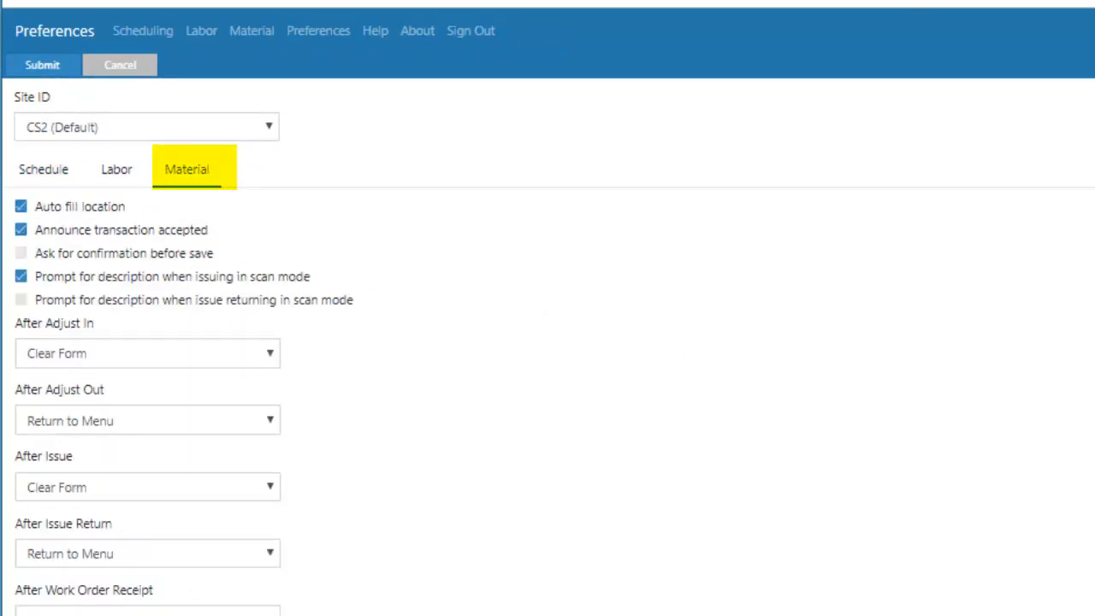
{"action": "scroll", "coordinate": [548, 343], "scroll_direction": "down", "scroll_amount": 1}
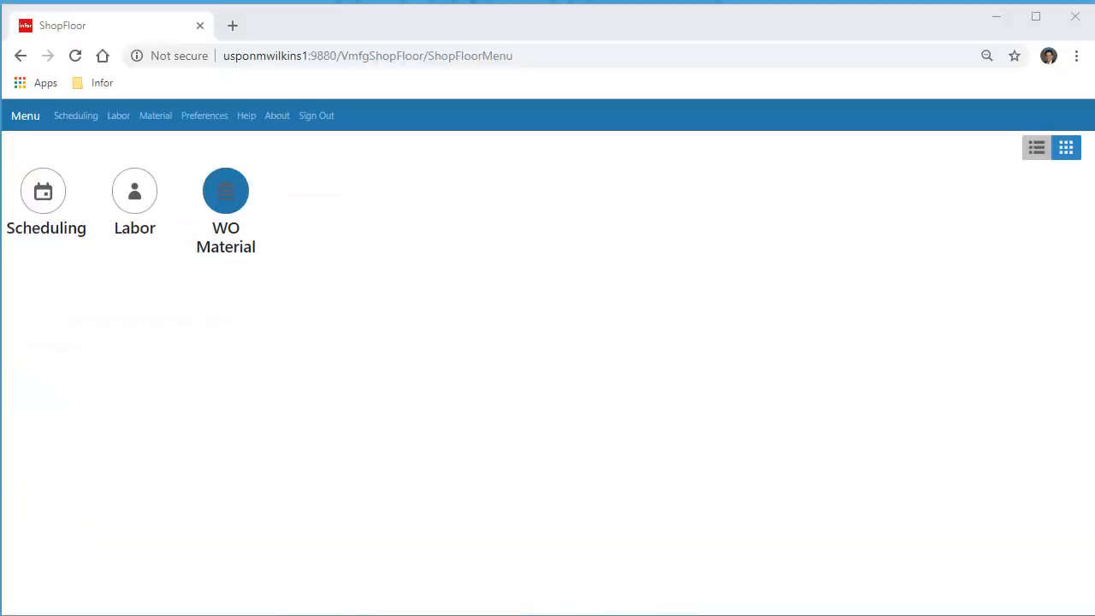
Enable Scan Mode for work order material transactions and start a material issue with the %ISSUE% command
{"action": "left_click", "coordinate": [226, 191]}
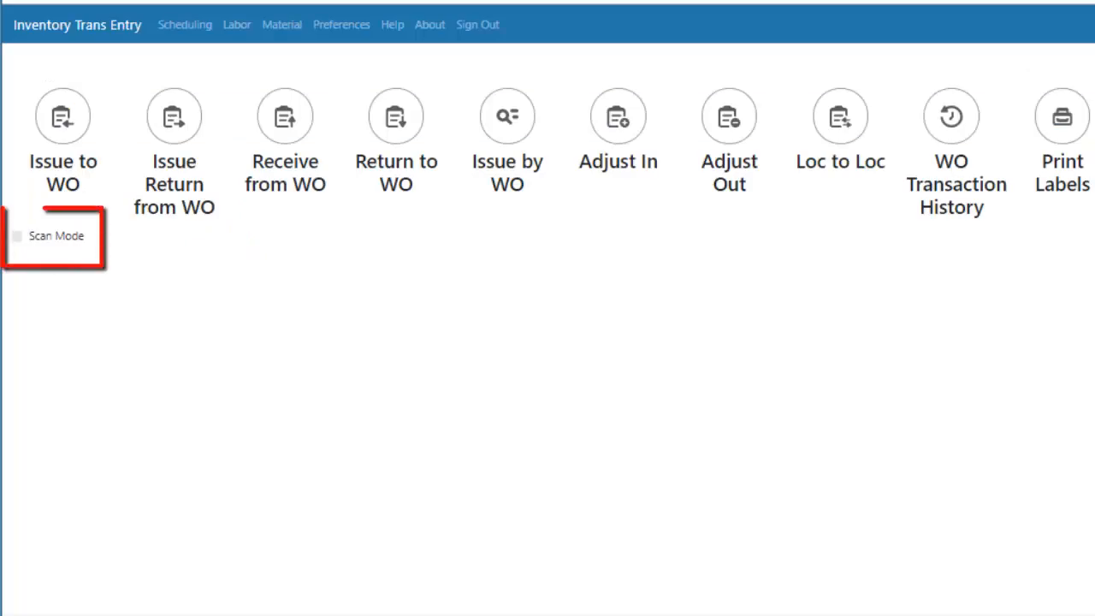
{"action": "left_click", "coordinate": [16, 236]}
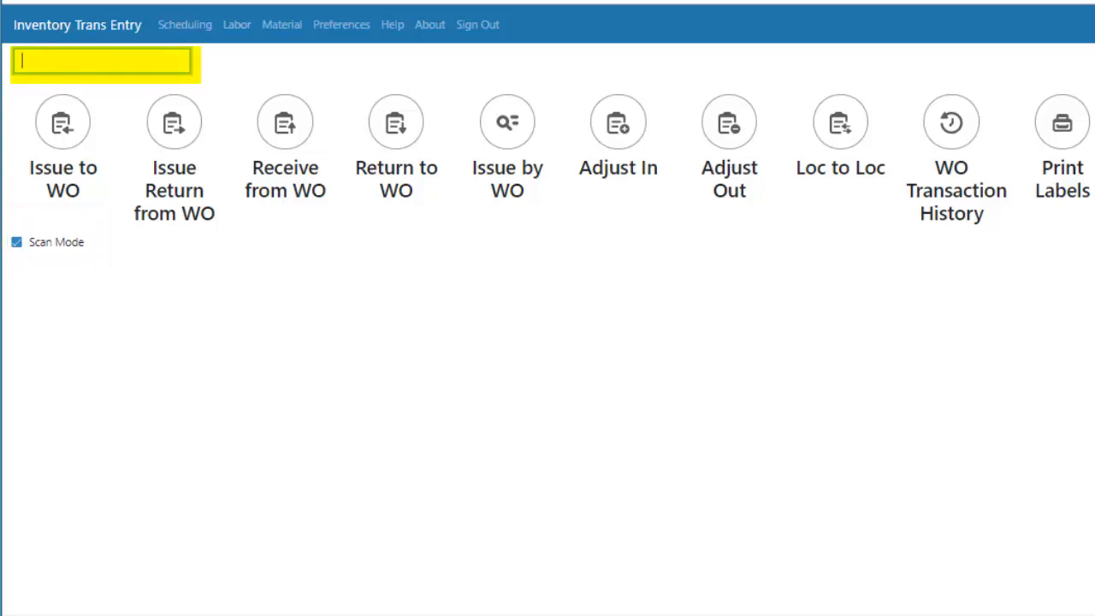
{"action": "type", "text": "%ISSUE%"}
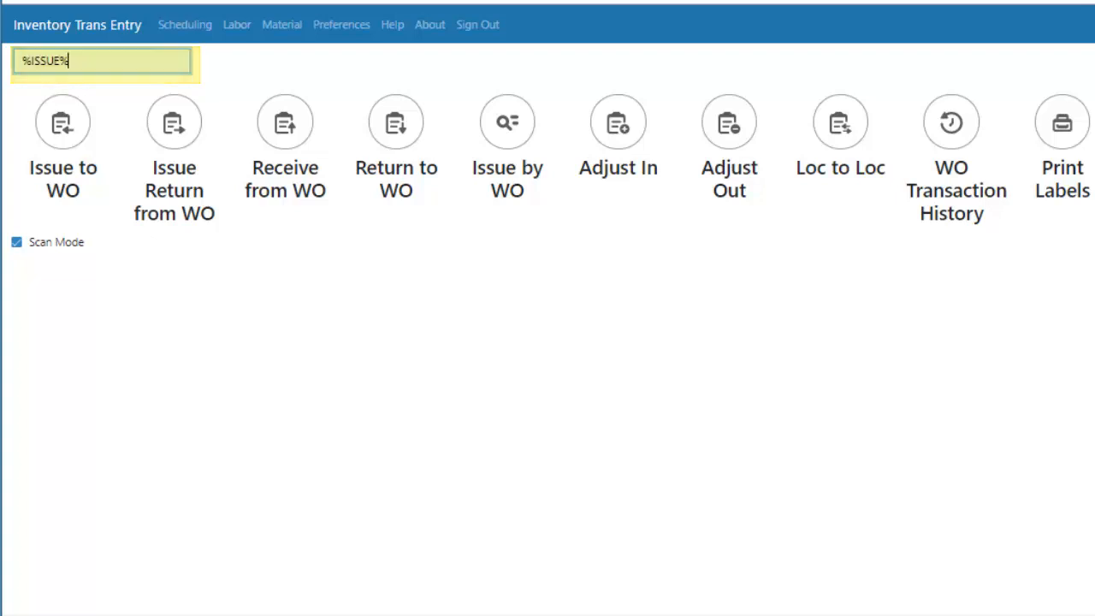
{"action": "key", "text": "Return"}
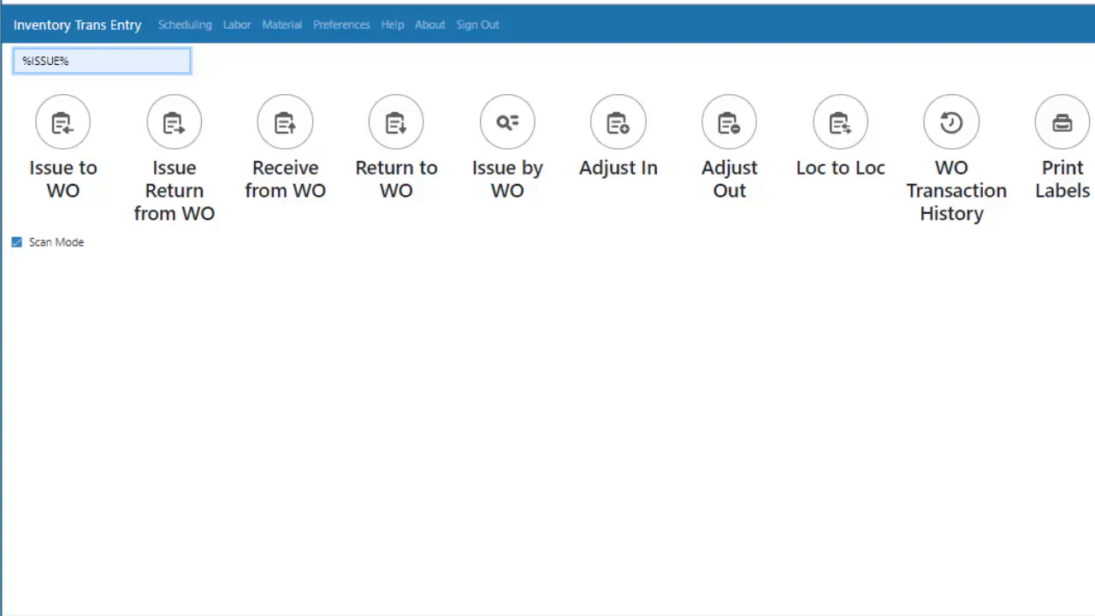
{"action": "key", "text": "Return"}
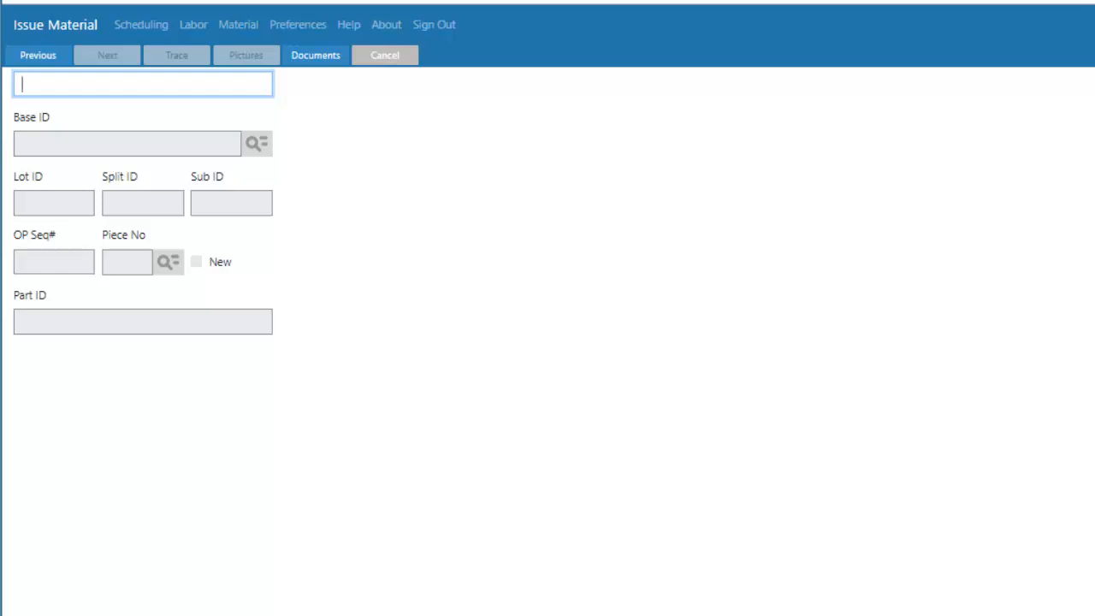
Accept the scanned requirement for work order 00003 with warehouse CS2W and location LOC2
{"action": "key", "text": "Return"}
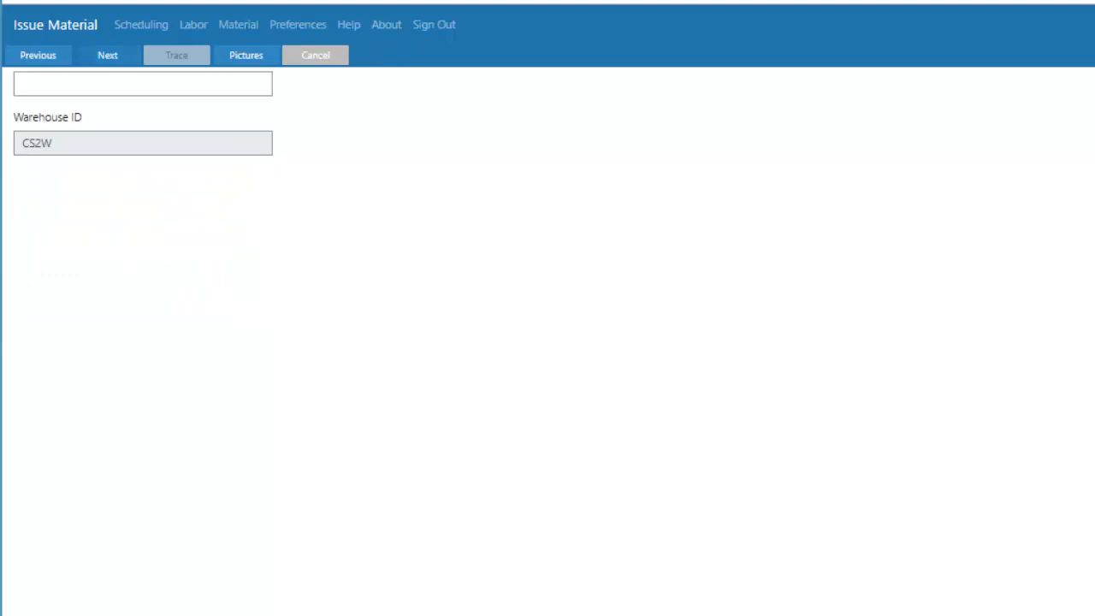
{"action": "left_click", "coordinate": [107, 56]}
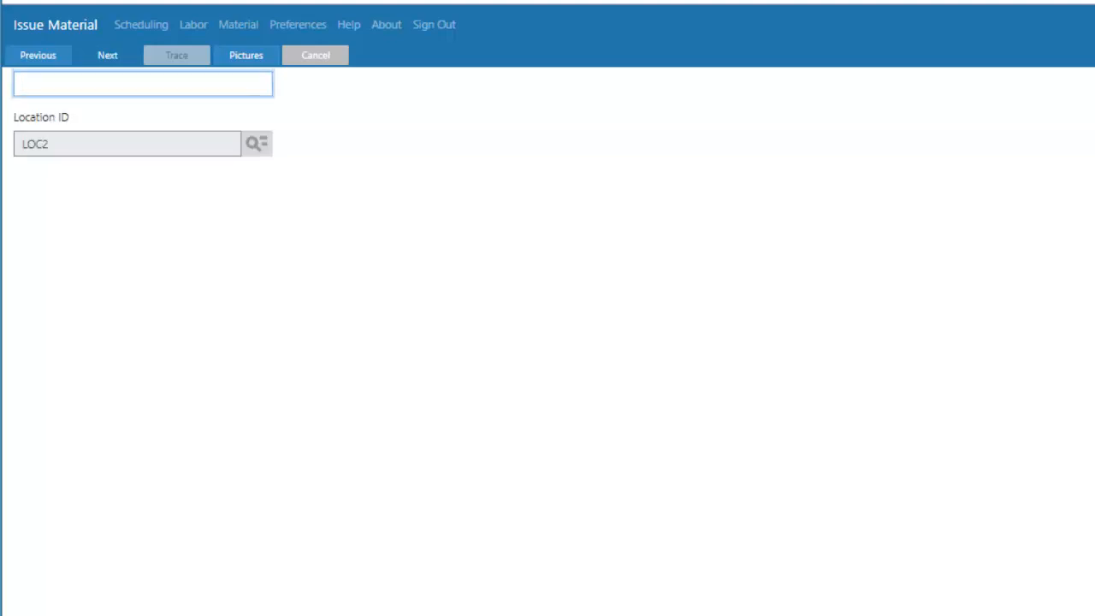
{"action": "left_click", "coordinate": [108, 56]}
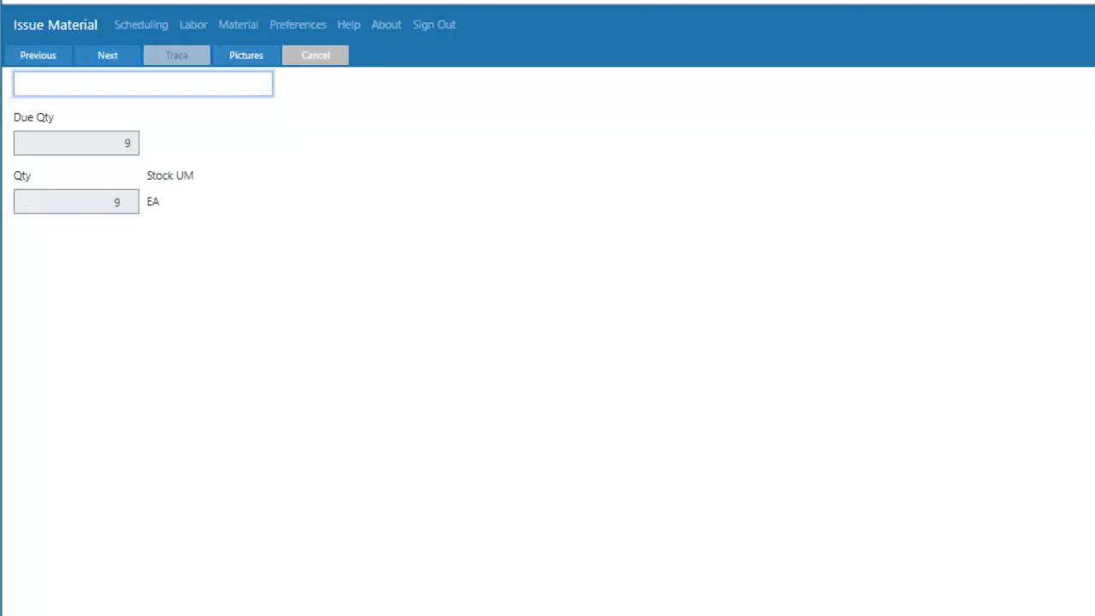
Set the issue quantity to 1, leave the description blank, and complete the material issue transaction
{"action": "type", "text": "1"}
{"action": "key", "text": "Return"}
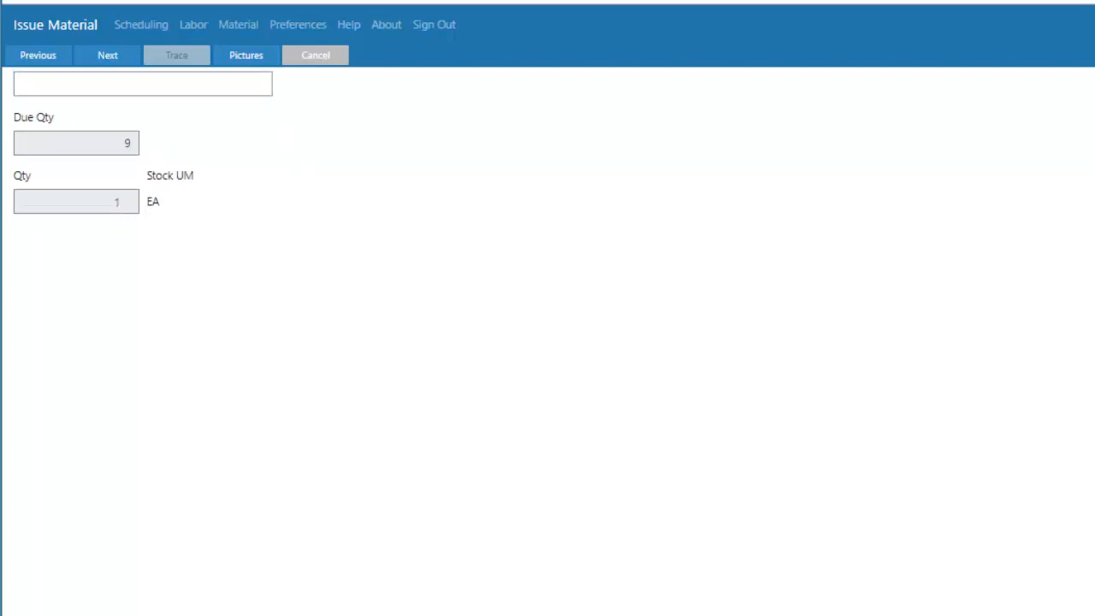
{"action": "left_click", "coordinate": [107, 55]}
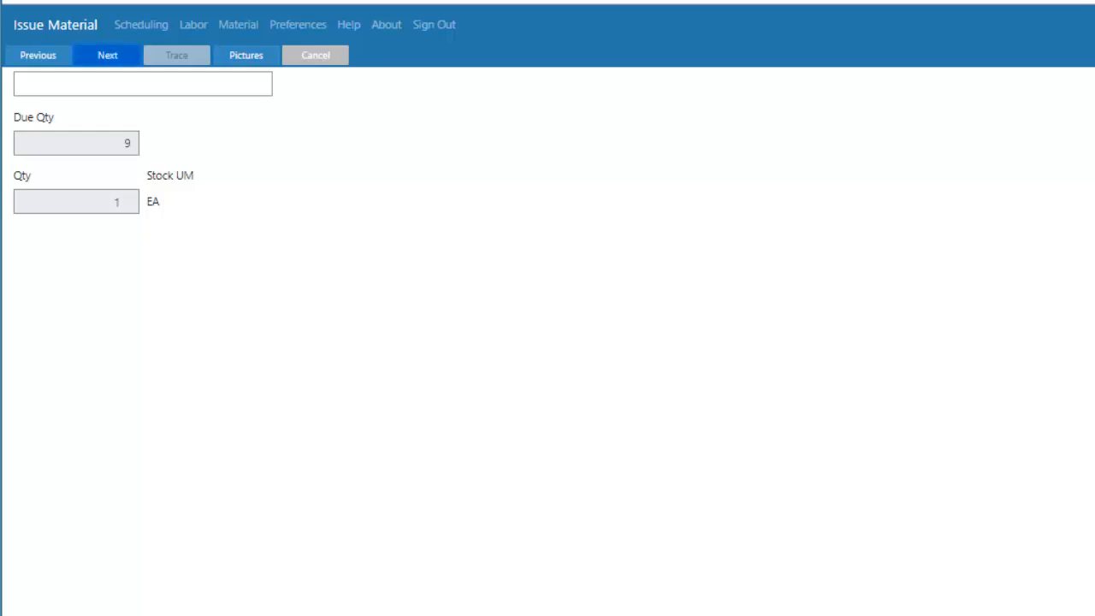
{"action": "left_click", "coordinate": [107, 55]}
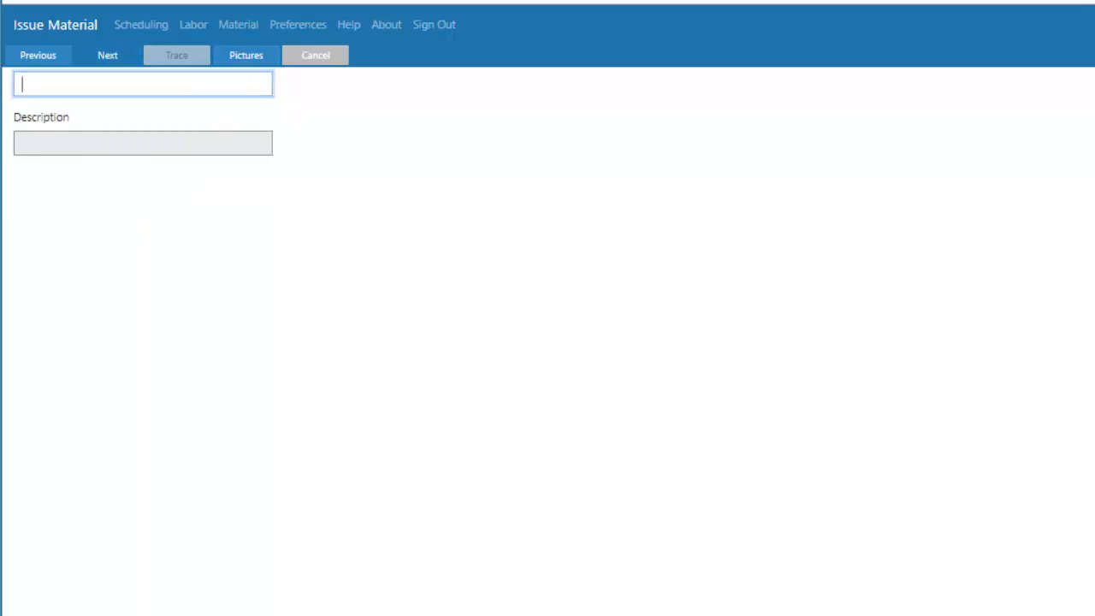
{"action": "left_click", "coordinate": [107, 54]}
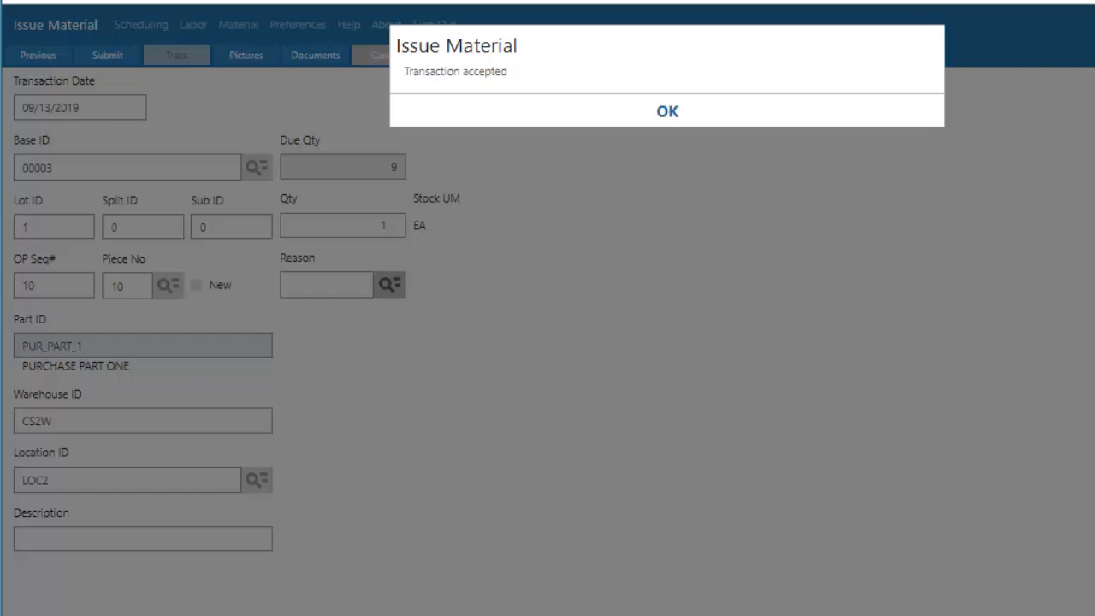
{"action": "left_click", "coordinate": [667, 111]}
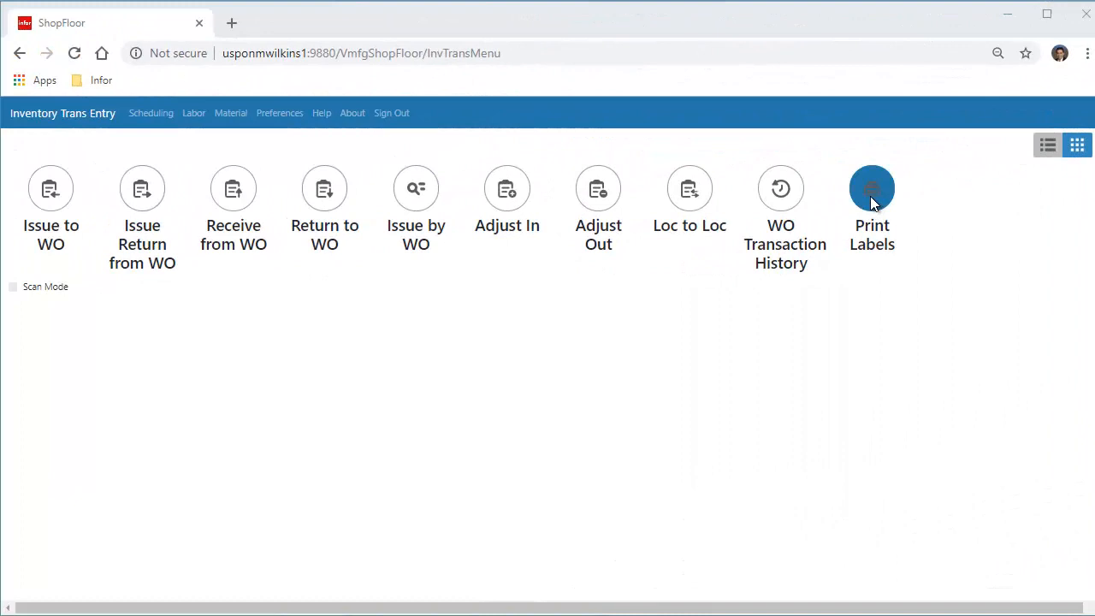
Set up label printing with label PART1 and starting part PUR_PART_1
{"action": "left_click", "coordinate": [872, 198]}
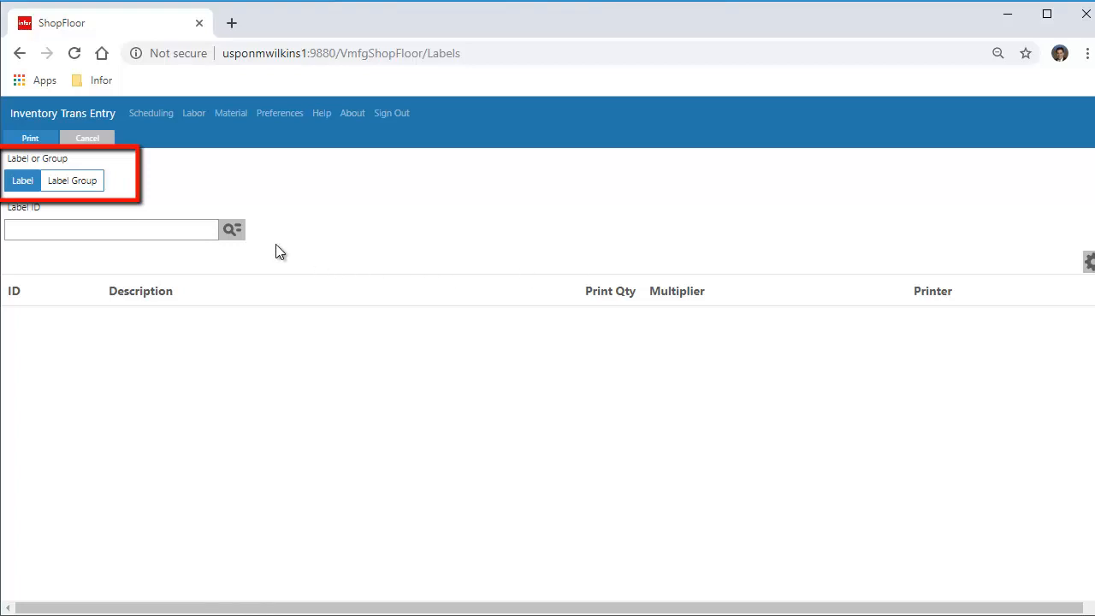
{"action": "left_click", "coordinate": [233, 232]}
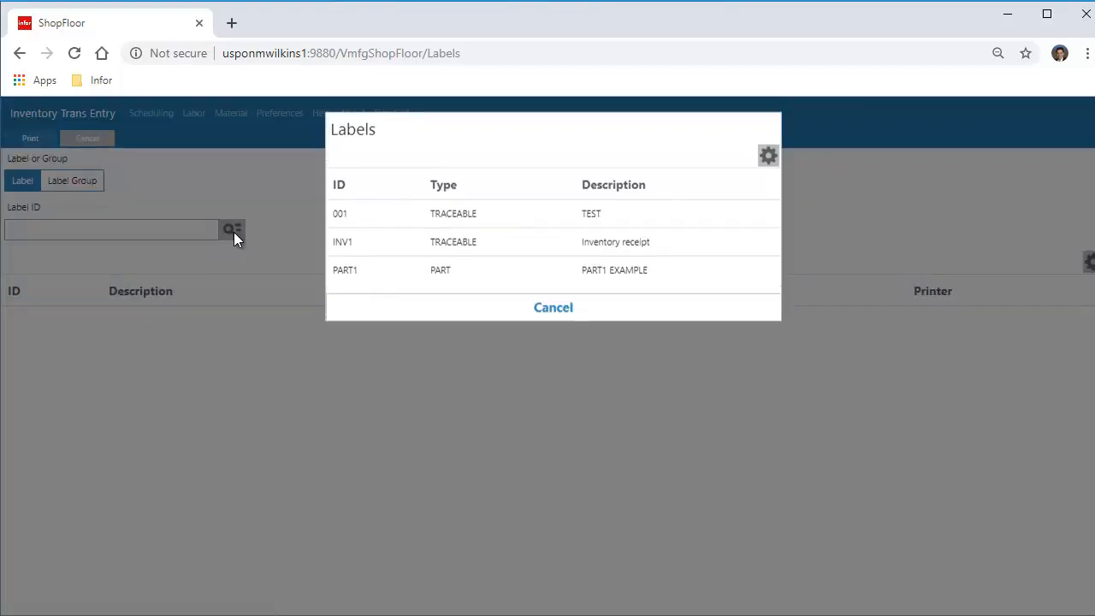
{"action": "left_click", "coordinate": [349, 272]}
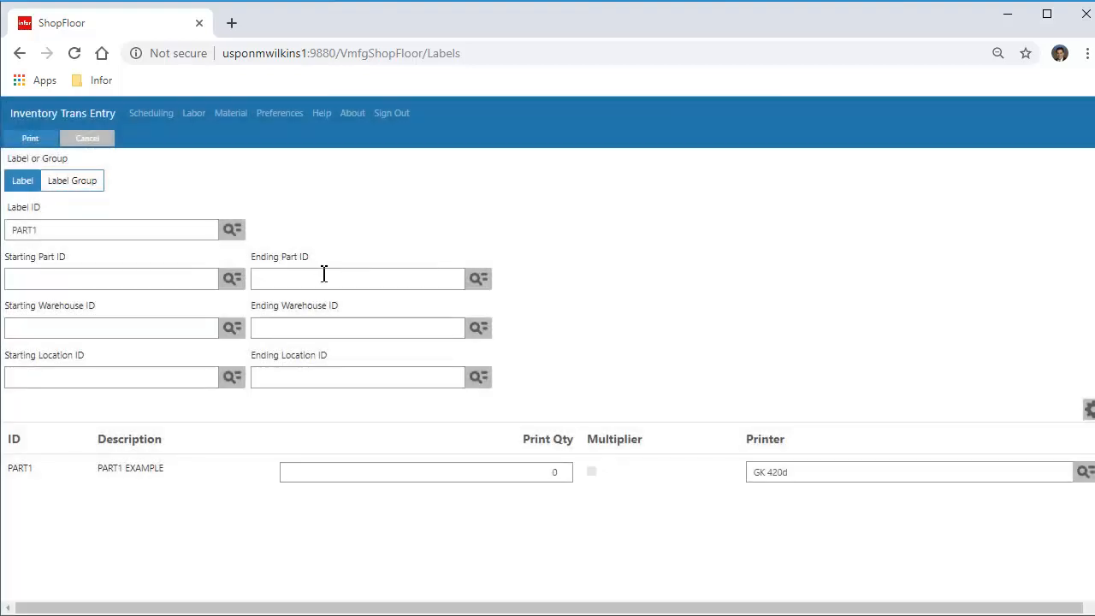
{"action": "left_click", "coordinate": [232, 279]}
{"action": "left_click", "coordinate": [432, 216]}
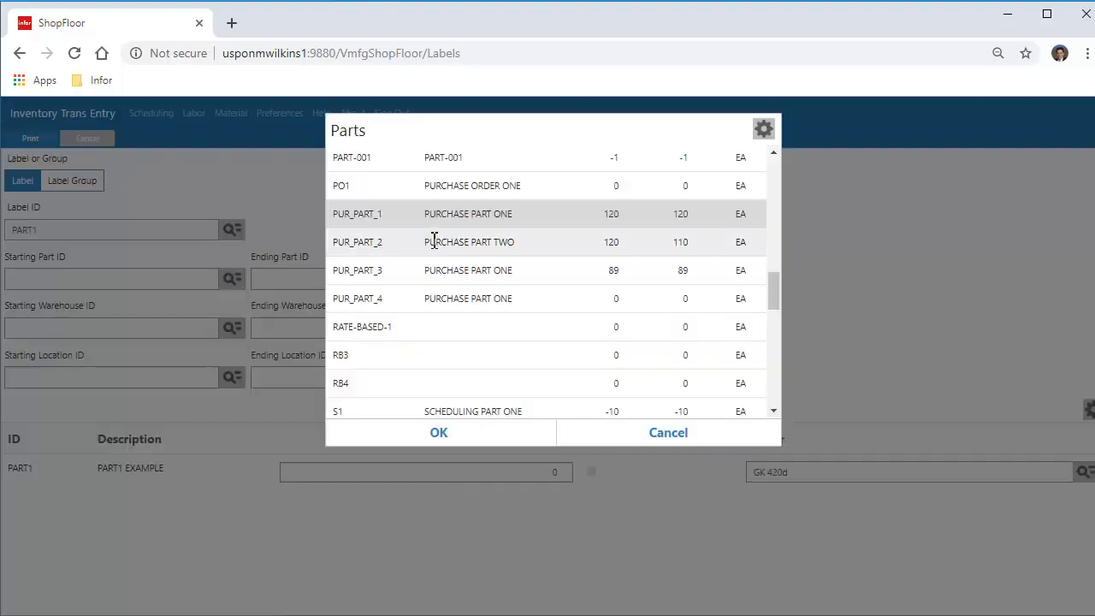
{"action": "left_click", "coordinate": [437, 433]}
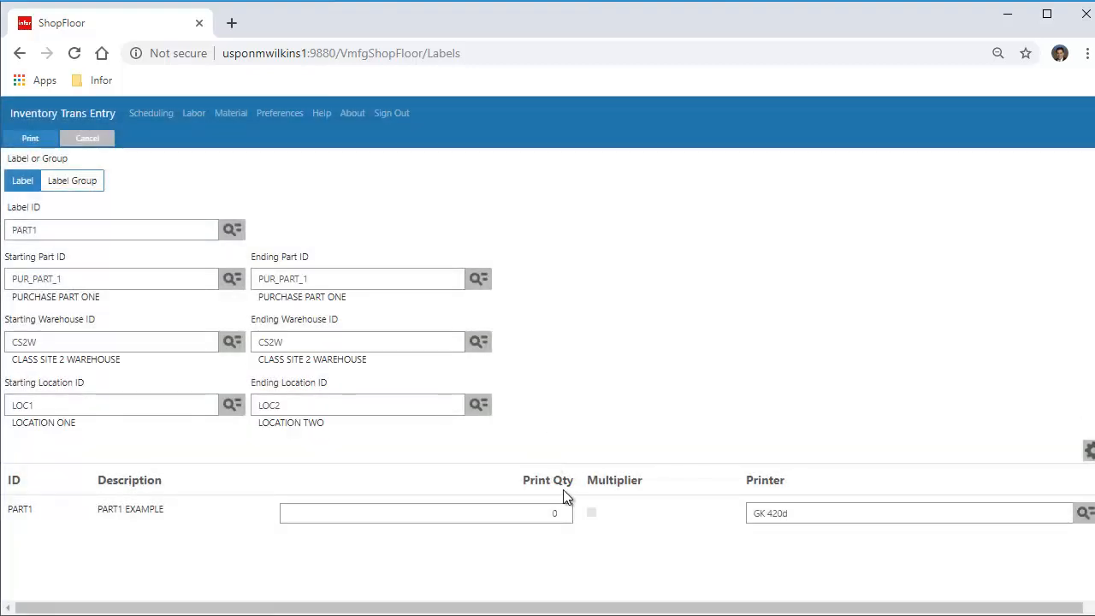
Set the PART1 label's print quantity to 1 and print it
{"action": "left_click", "coordinate": [554, 513]}
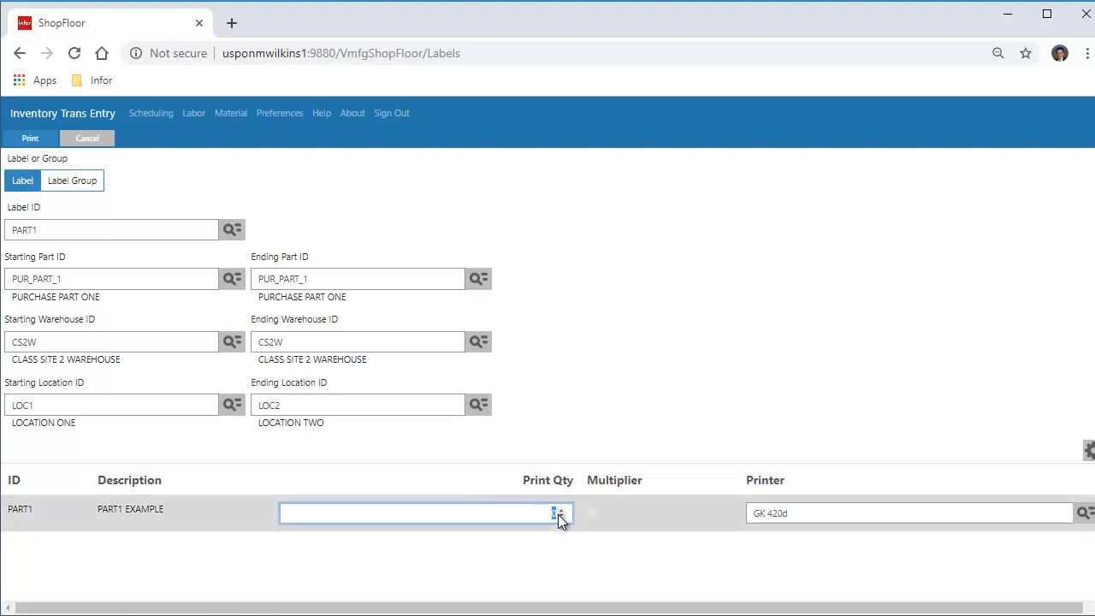
{"action": "type", "text": "1"}
{"action": "key", "text": "Tab"}
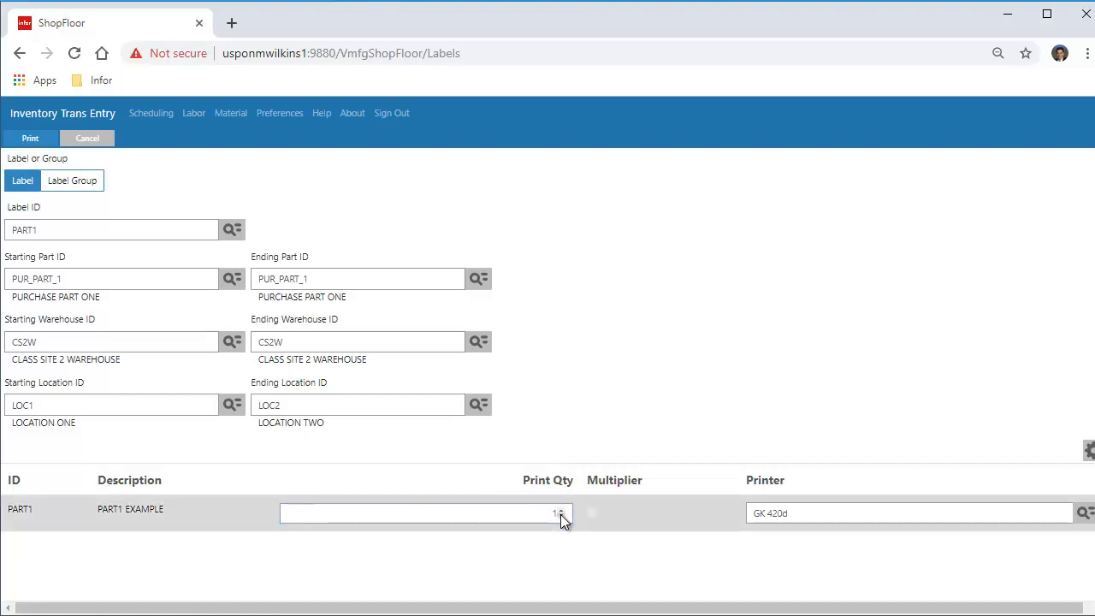
{"action": "left_click", "coordinate": [32, 139]}
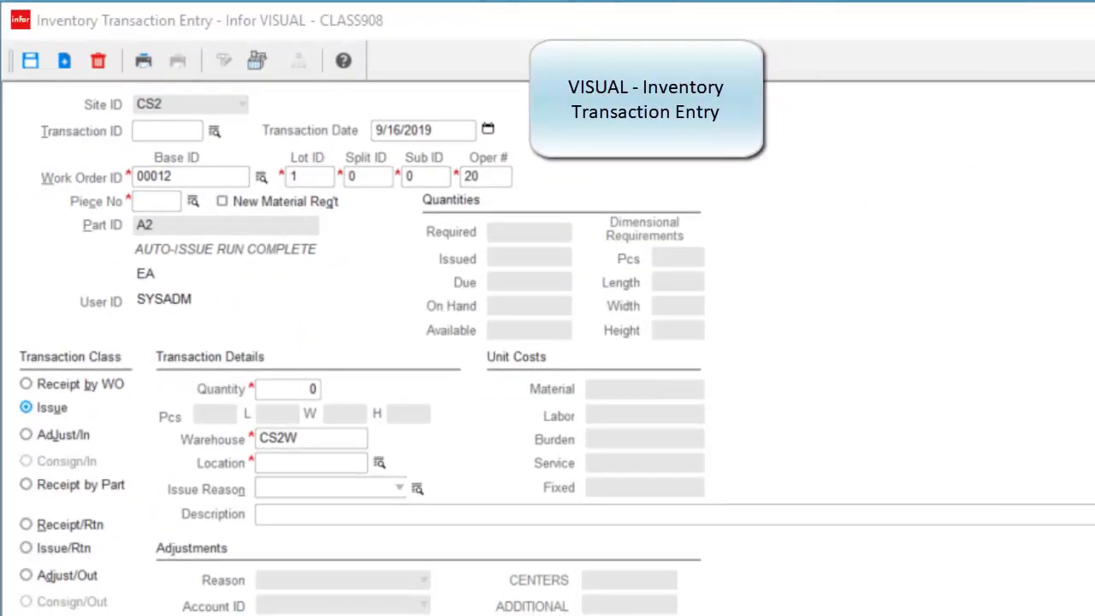
In VISUAL Inventory Transaction Entry, enter piece number 130 for work order 00012, operation 20, and agree to create the new requirement
{"action": "left_click", "coordinate": [157, 201]}
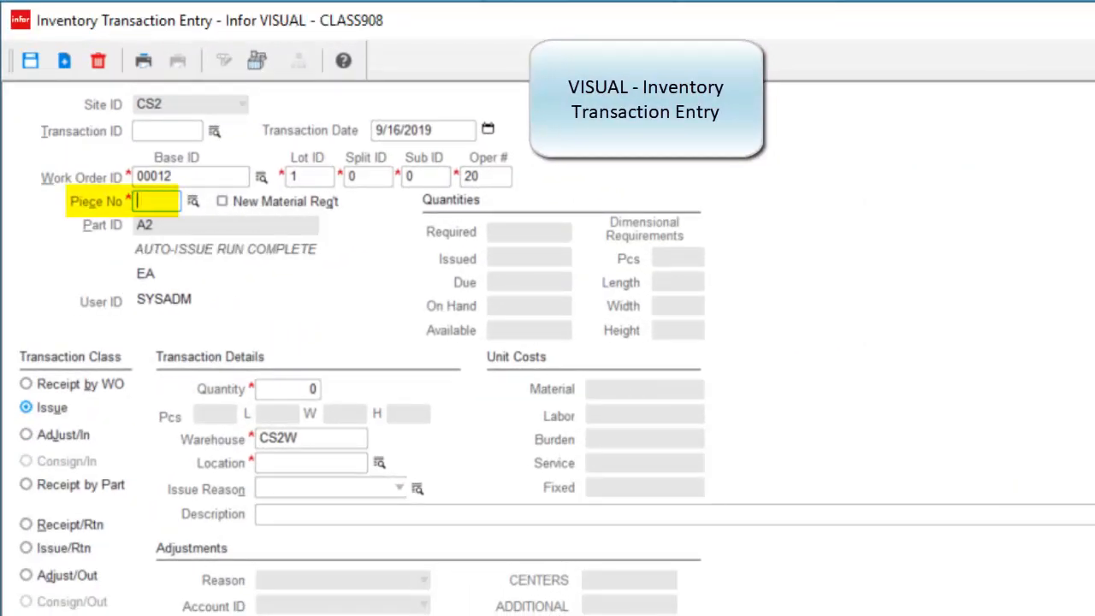
{"action": "type", "text": "130"}
{"action": "key", "text": "Tab"}
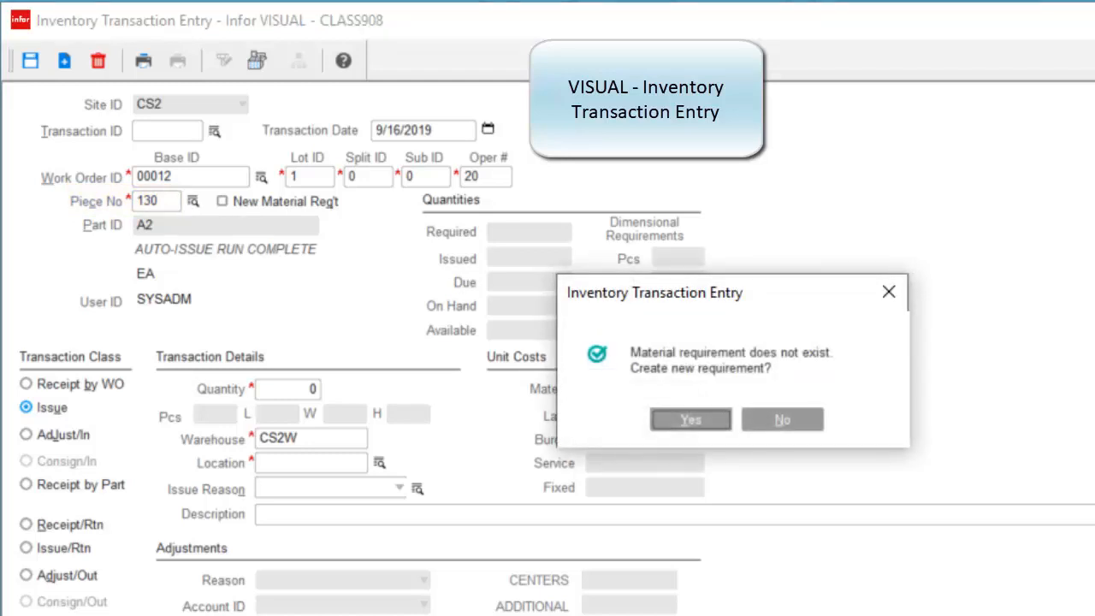
{"action": "key", "text": "Return"}
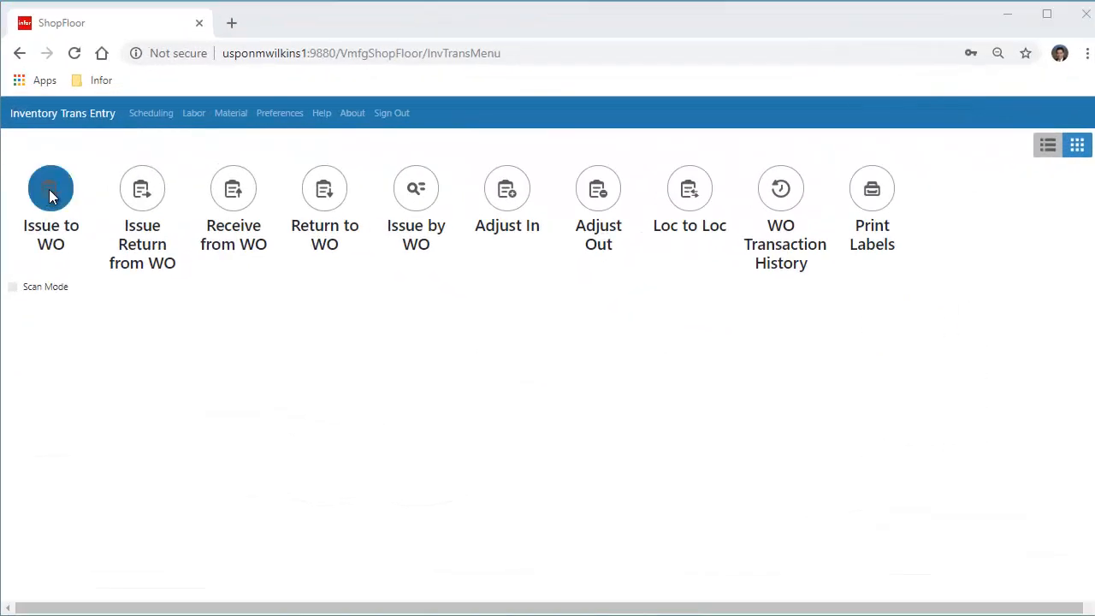
In ShopFloor, start an issue to work order 00012, operation 20, and create a new material requirement with piece number 140
{"action": "left_click", "coordinate": [49, 190]}
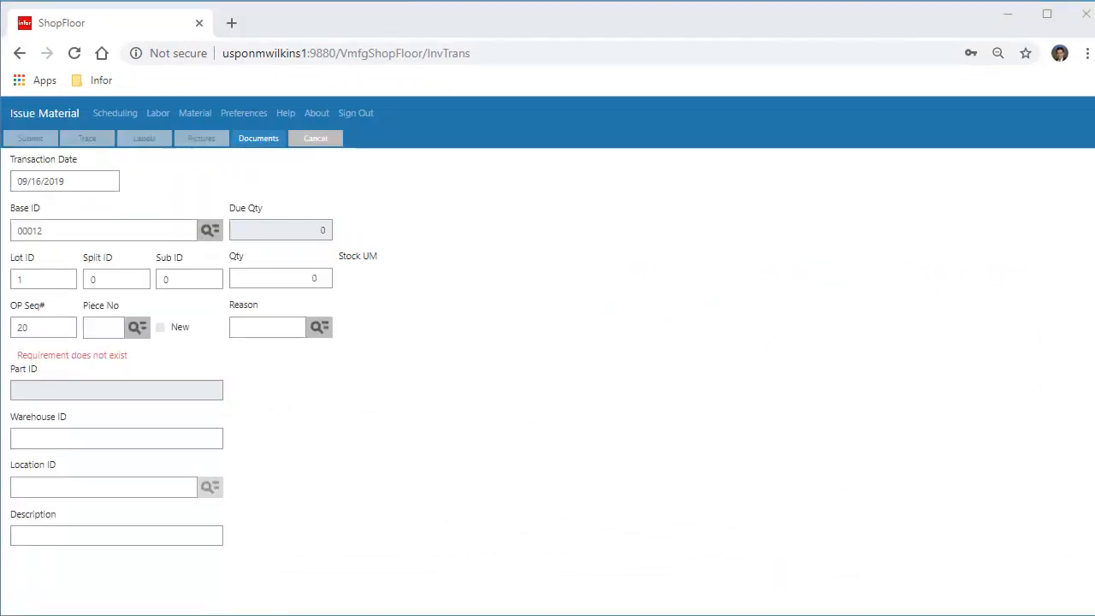
{"action": "left_click", "coordinate": [104, 328]}
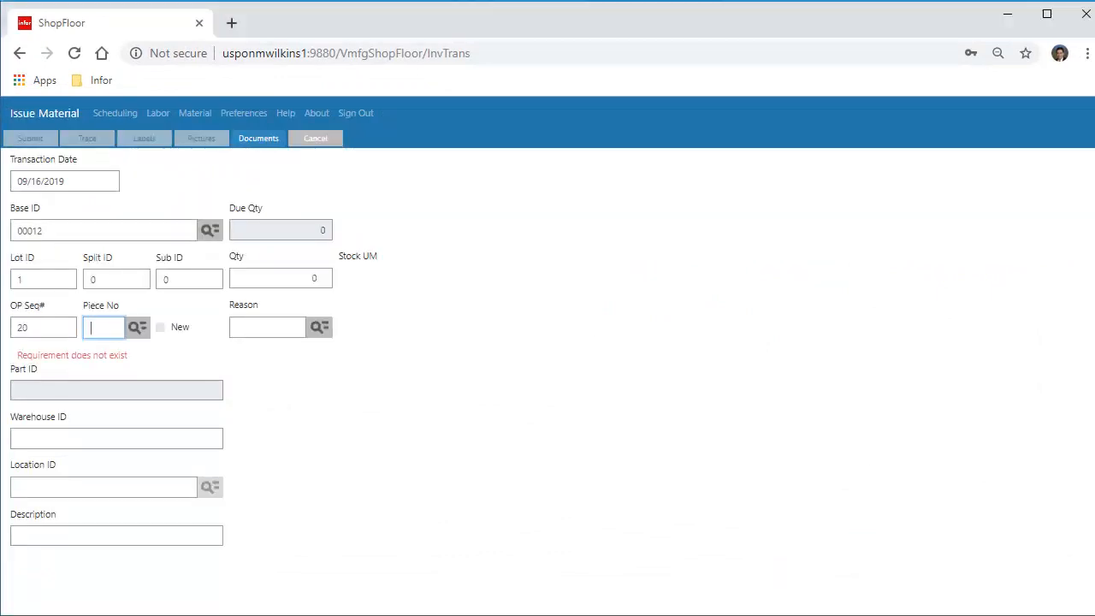
{"action": "type", "text": "140"}
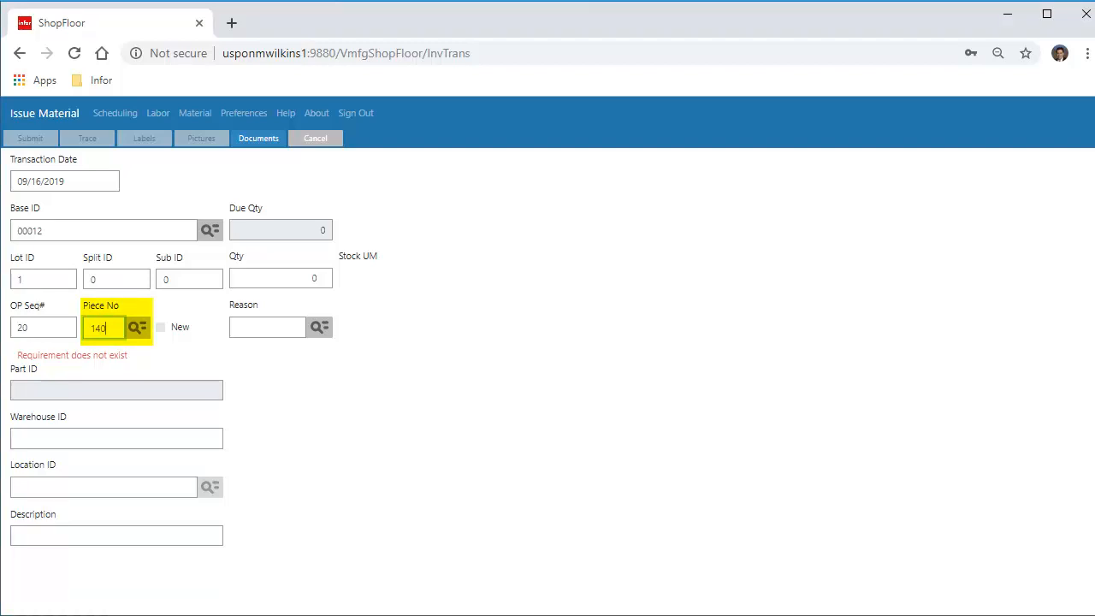
{"action": "key", "text": "Tab"}
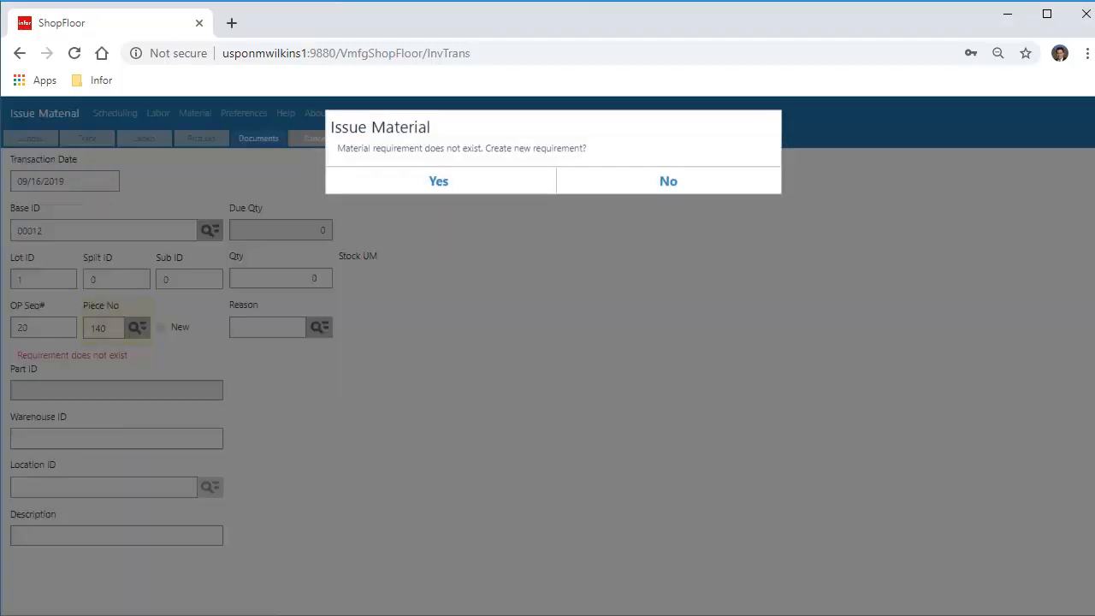
{"action": "left_click", "coordinate": [439, 185]}
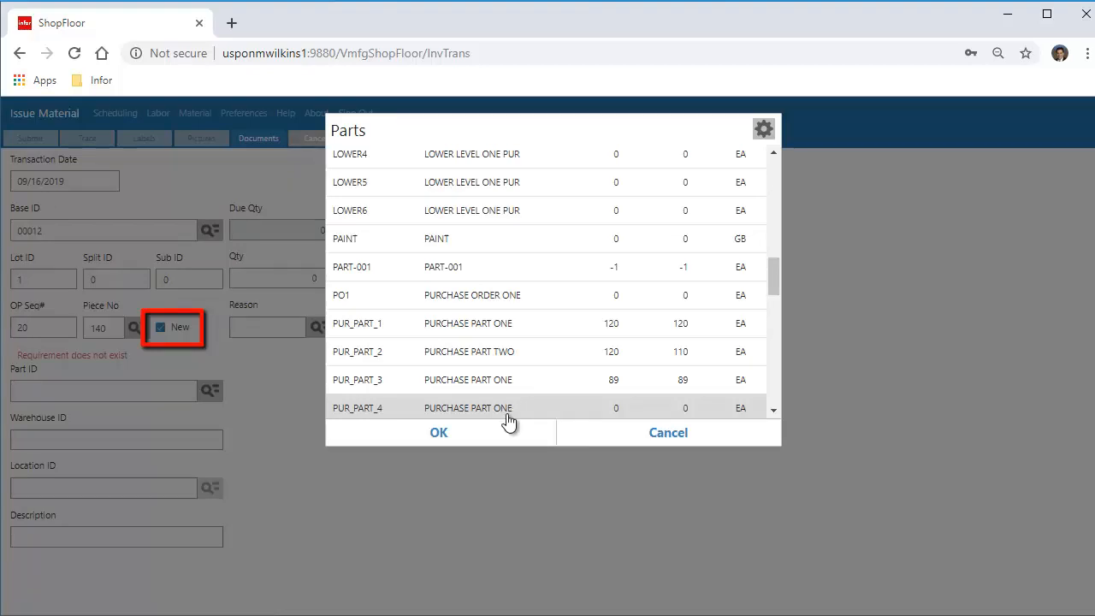
Choose part PUR_PART_4 for the new requirement, set the quantity to 1, and submit the issue transaction
{"action": "double_click", "coordinate": [504, 413]}
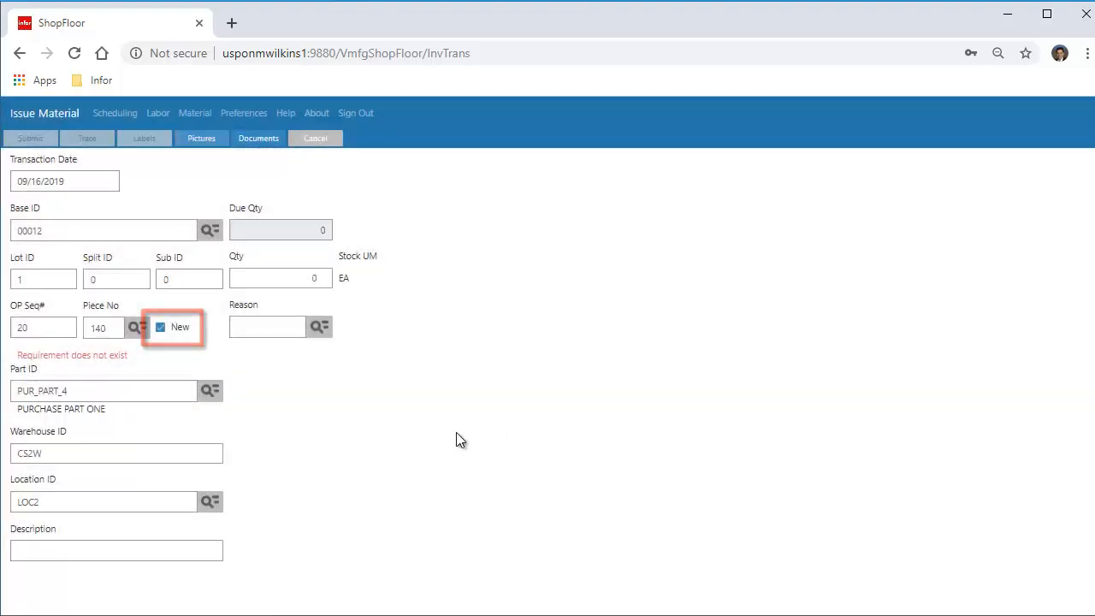
{"action": "type", "text": "1"}
{"action": "key", "text": "Tab"}
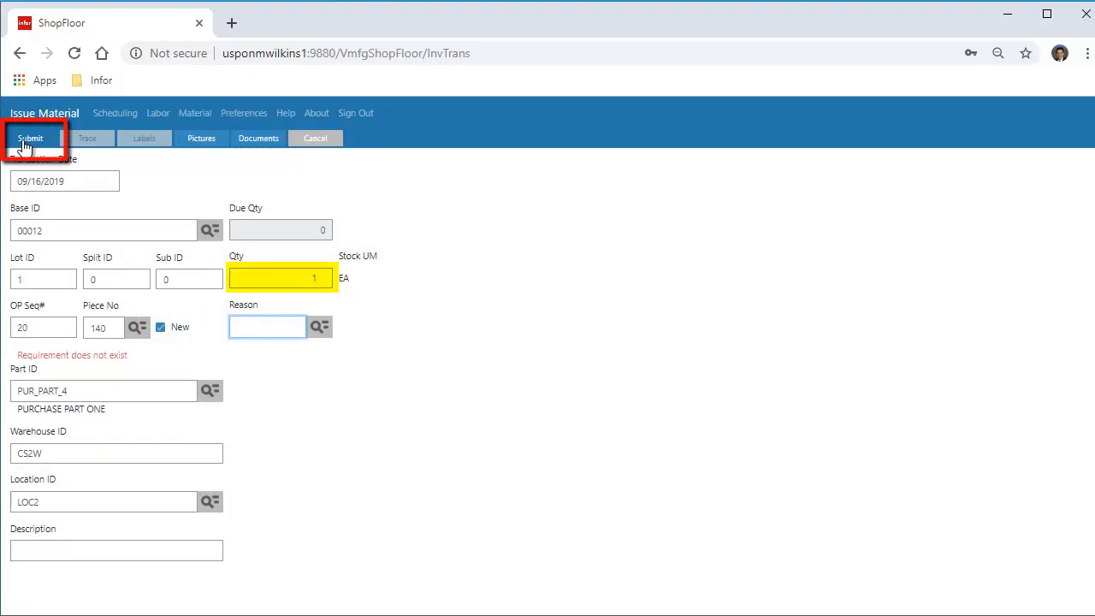
{"action": "left_click", "coordinate": [26, 144]}
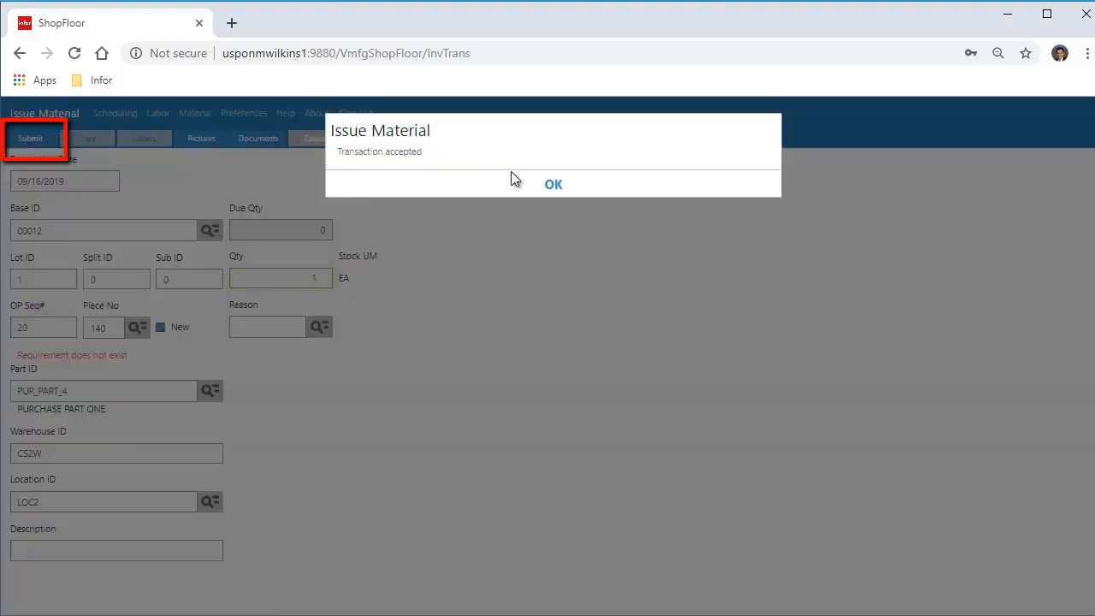
{"action": "left_click", "coordinate": [557, 190]}
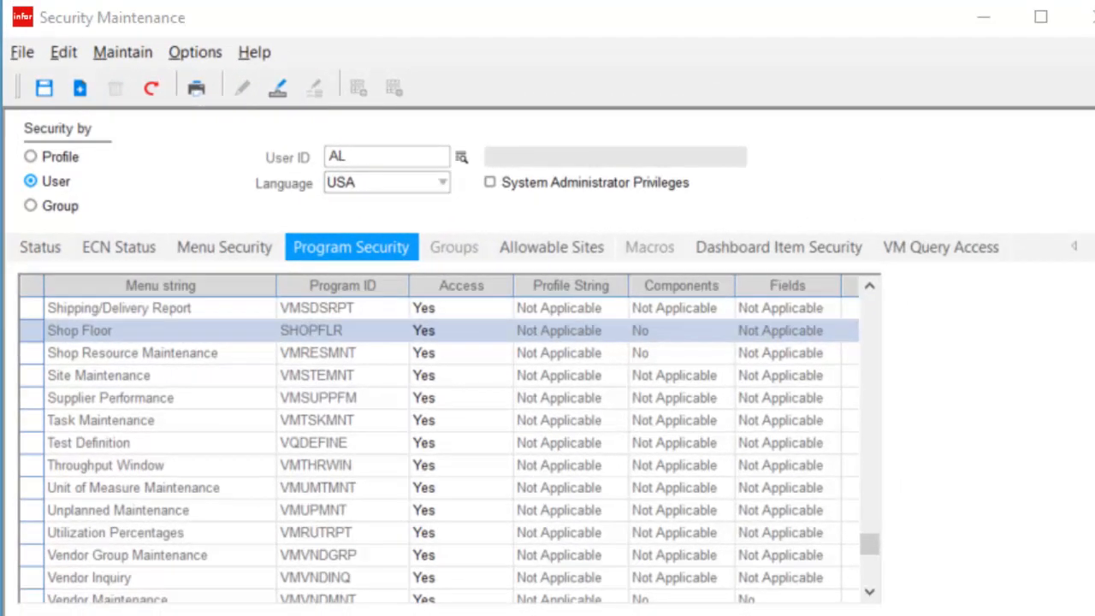
In Security Maintenance, set the Shop Floor program component Allow New Material Req't to No for the selected user
{"action": "left_click", "coordinate": [279, 88]}
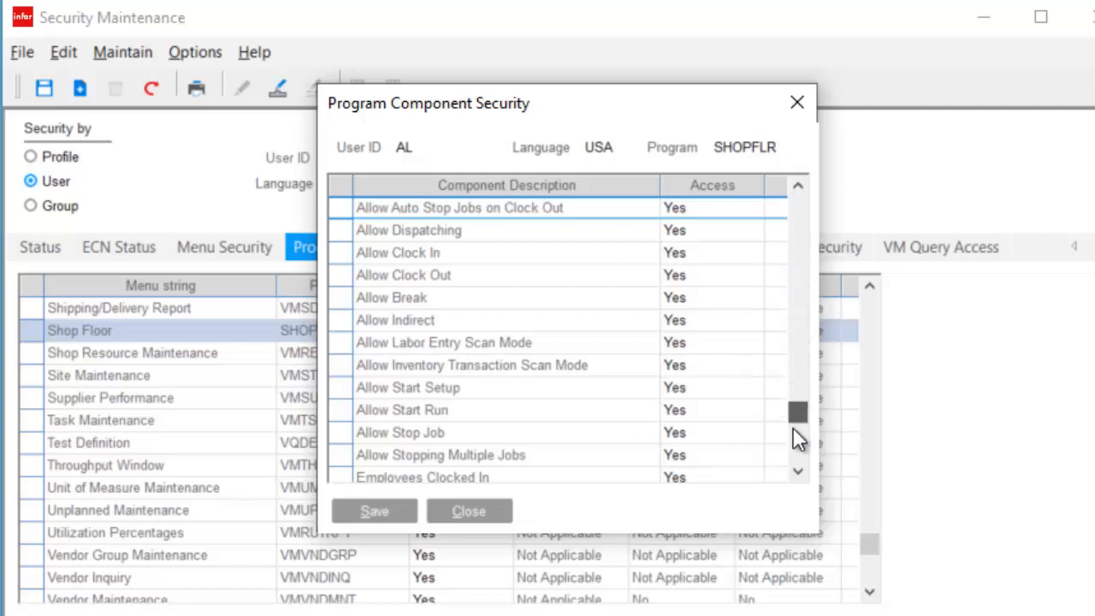
{"action": "left_click", "coordinate": [798, 470]}
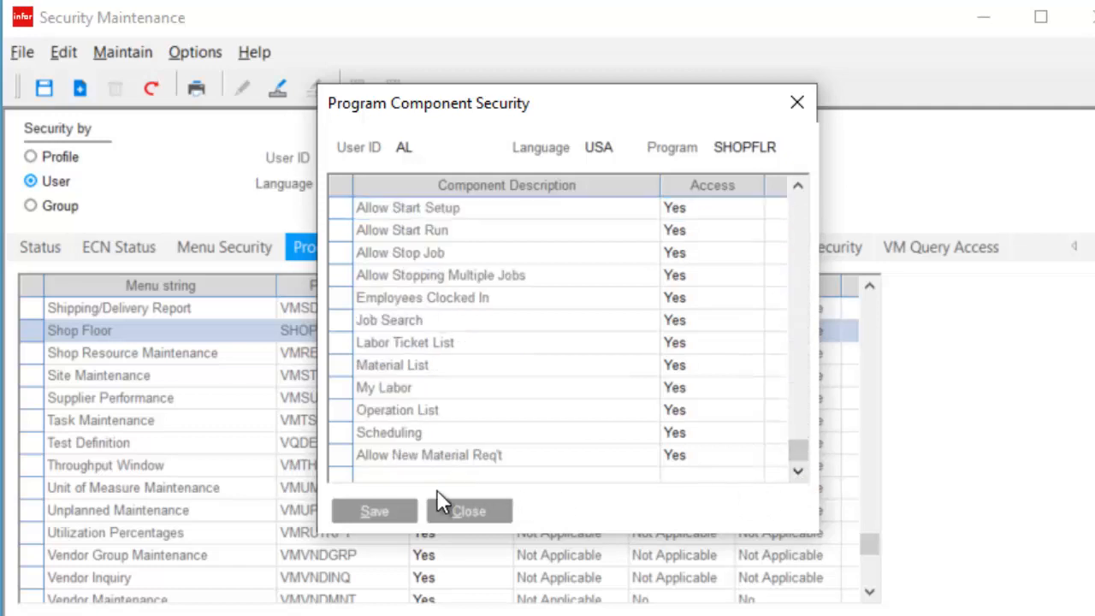
{"action": "double_click", "coordinate": [334, 456]}
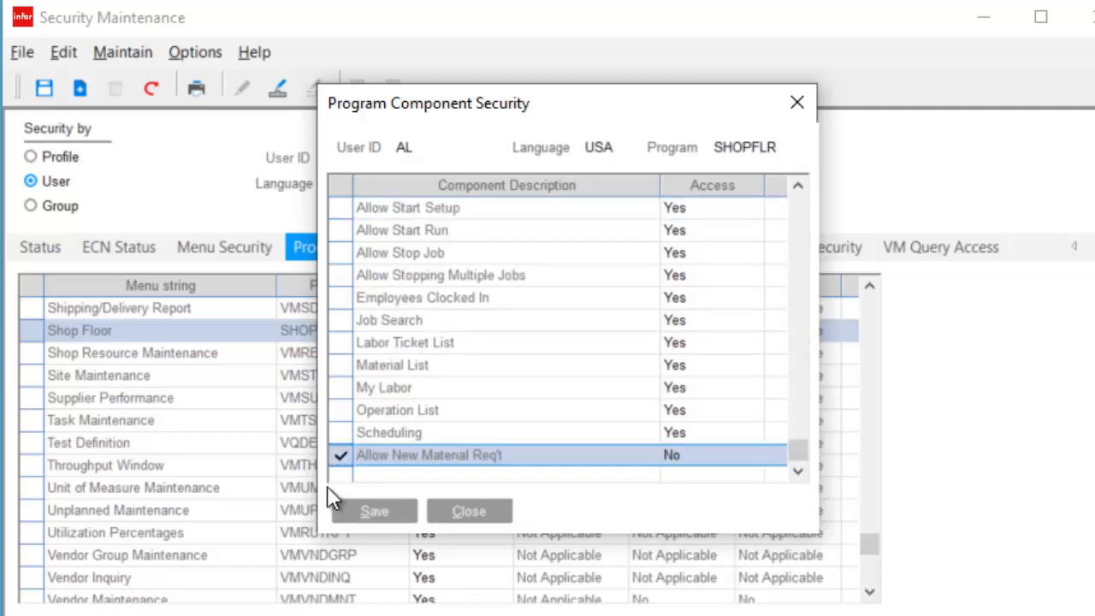